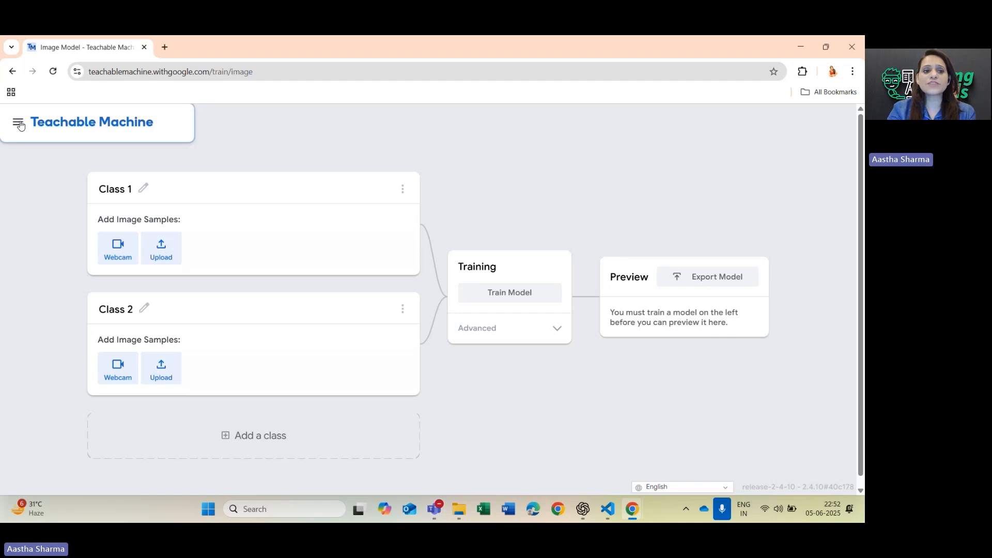
Start a new project and view the available project types.
{"action": "left_click", "coordinate": [19, 123]}
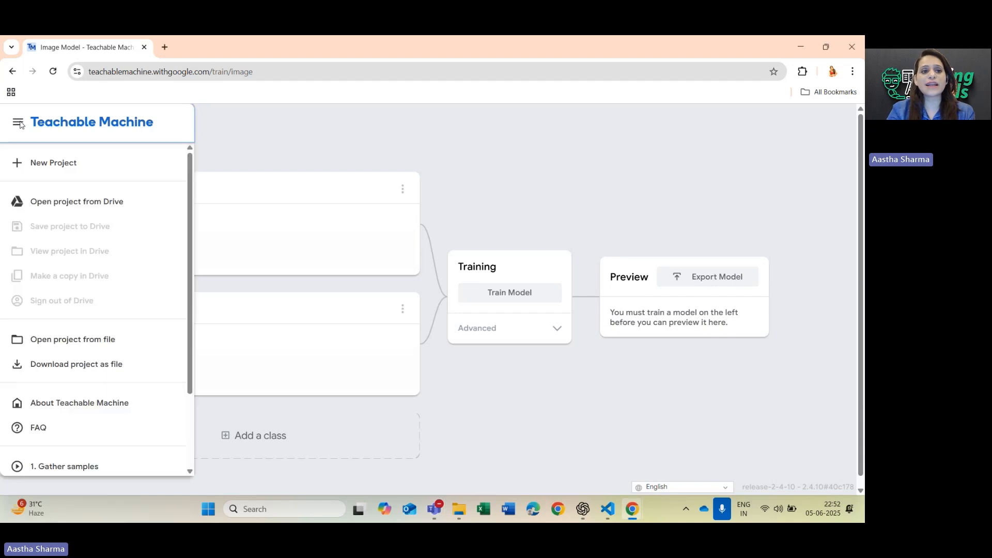
{"action": "left_click", "coordinate": [67, 164]}
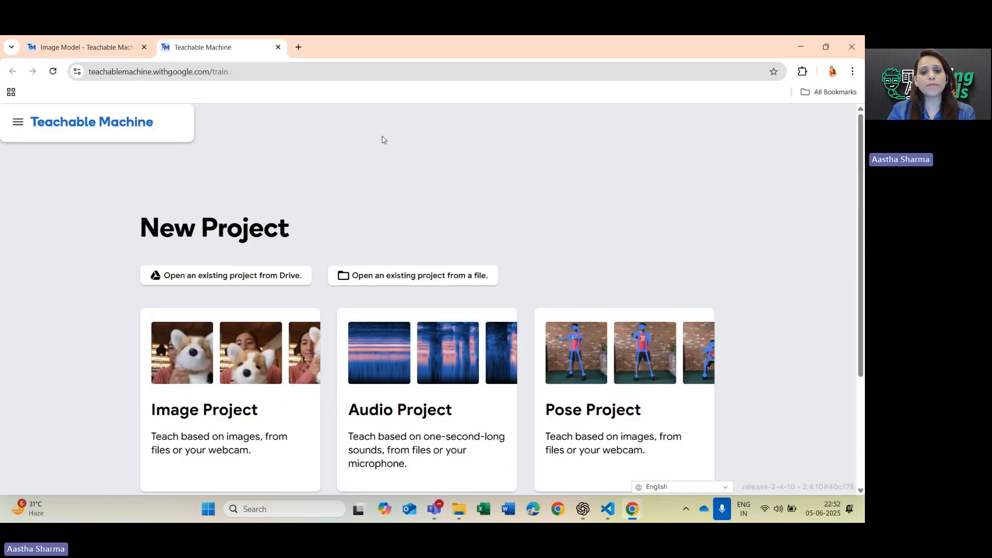
{"action": "scroll", "coordinate": [383, 140], "scroll_direction": "down", "scroll_amount": 1}
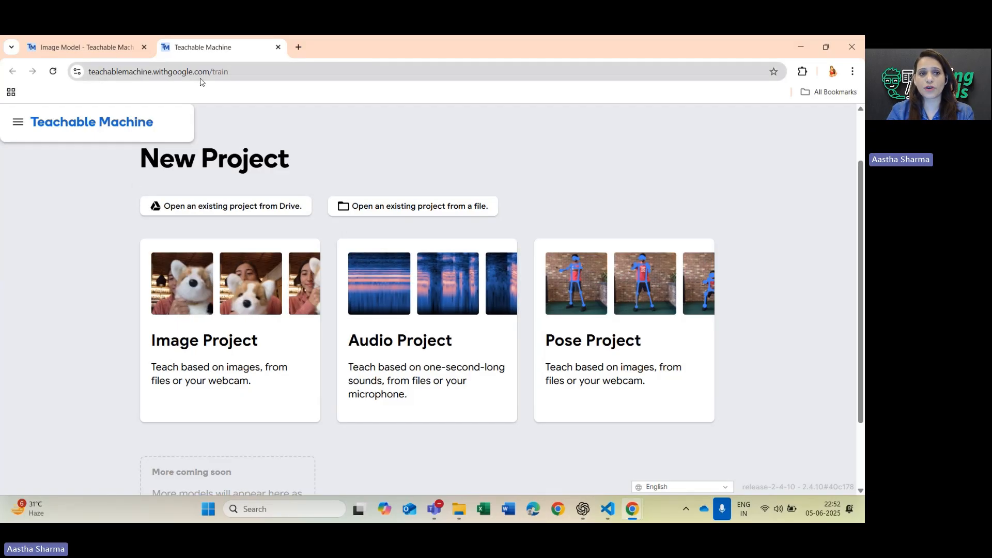
Open the "1. Gather samples" tutorial video and close it again.
{"action": "left_click", "coordinate": [18, 123]}
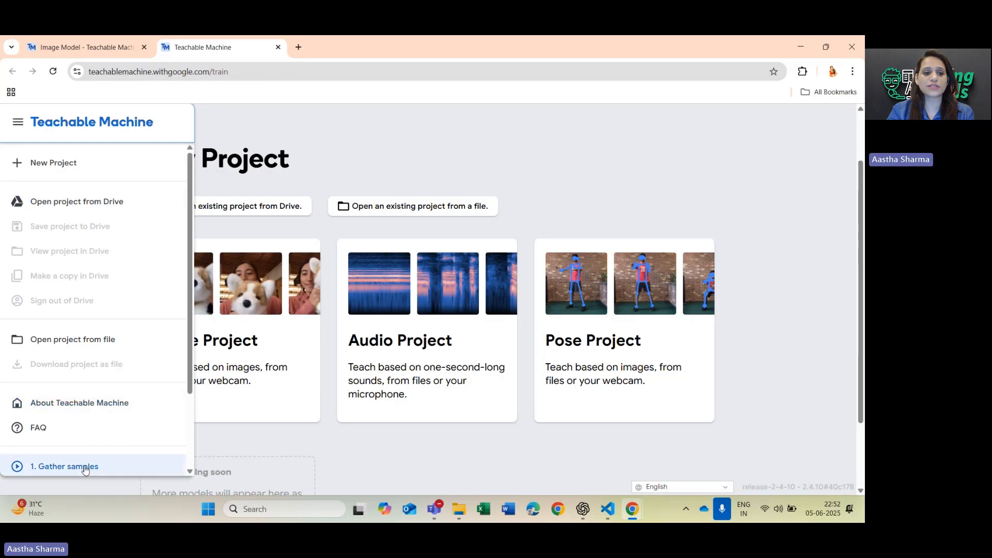
{"action": "left_click_drag", "start_coordinate": [190, 307], "coordinate": [190, 385]}
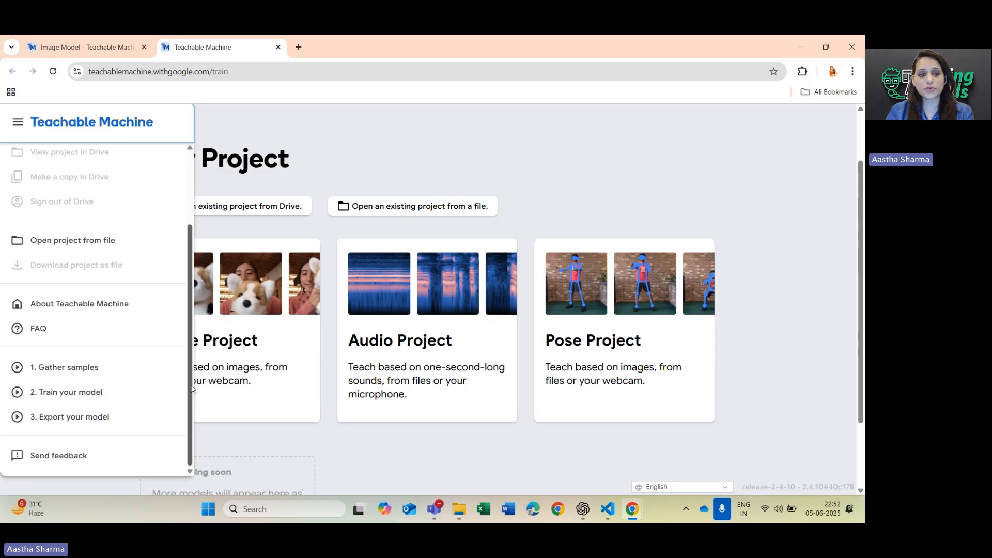
{"action": "left_click", "coordinate": [42, 377]}
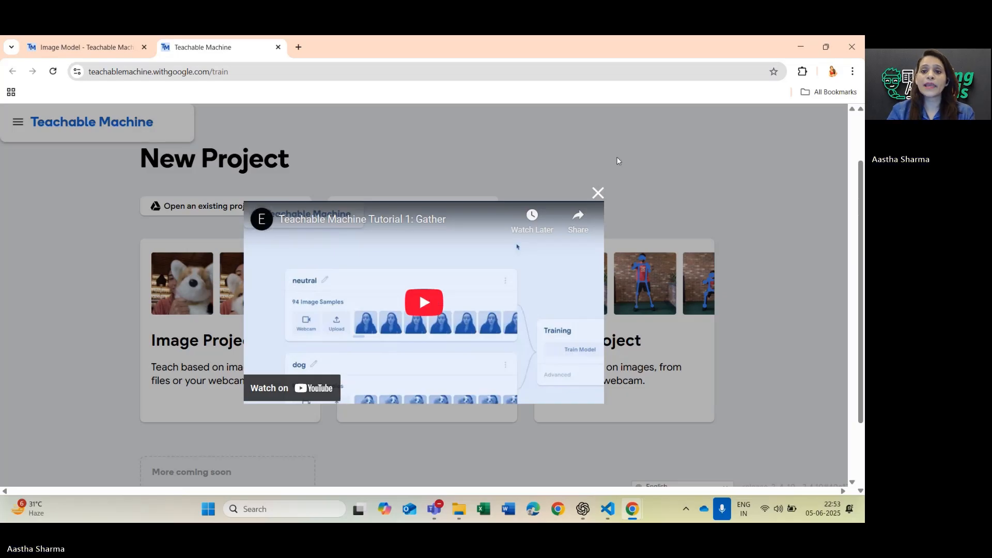
{"action": "left_click", "coordinate": [597, 192]}
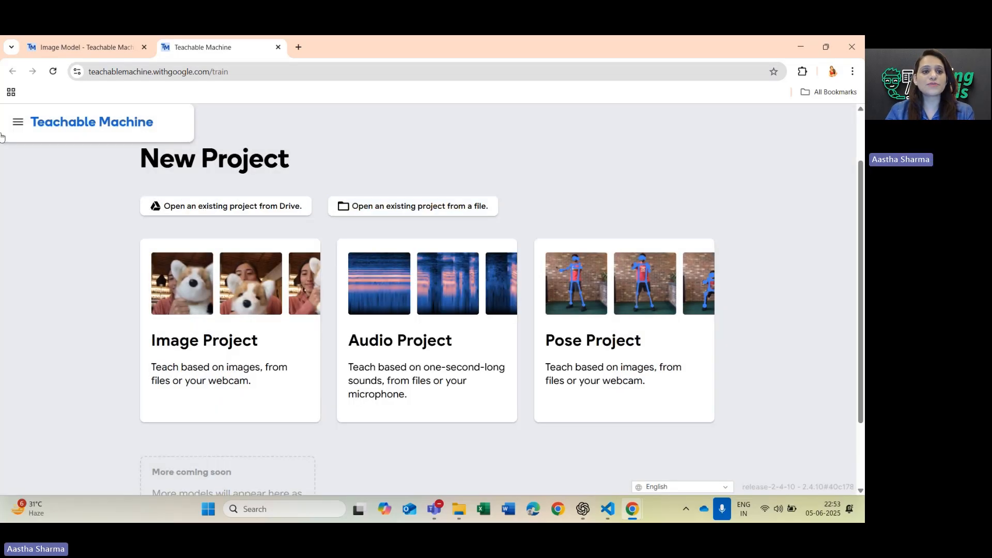
Open the "2. Train your model" tutorial video, close it, and return to the project types.
{"action": "left_click", "coordinate": [17, 124]}
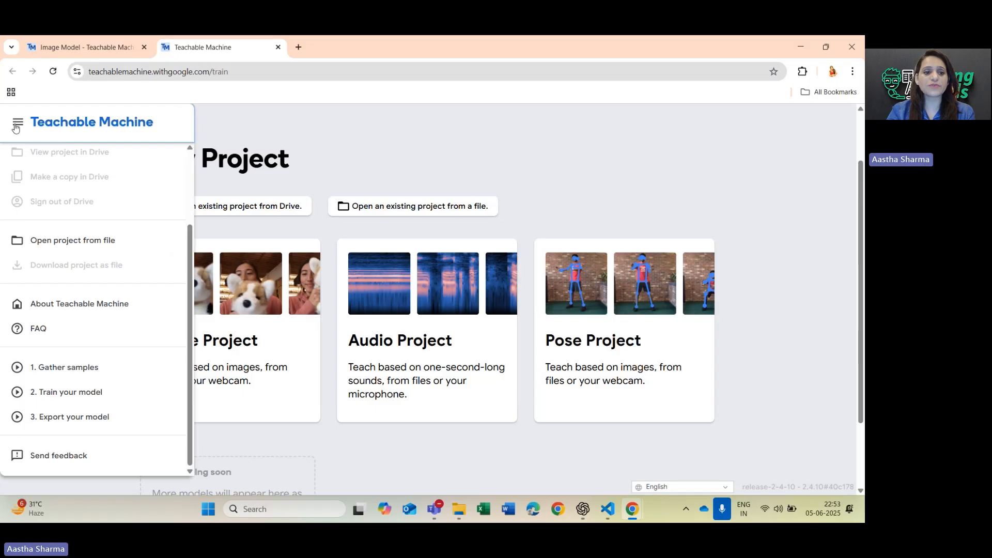
{"action": "left_click", "coordinate": [67, 392]}
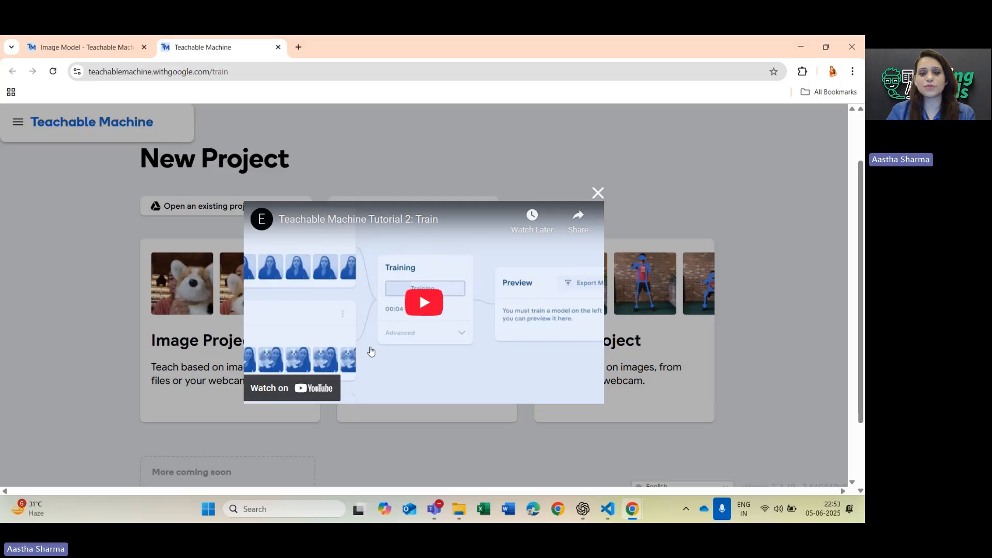
{"action": "left_click", "coordinate": [598, 195]}
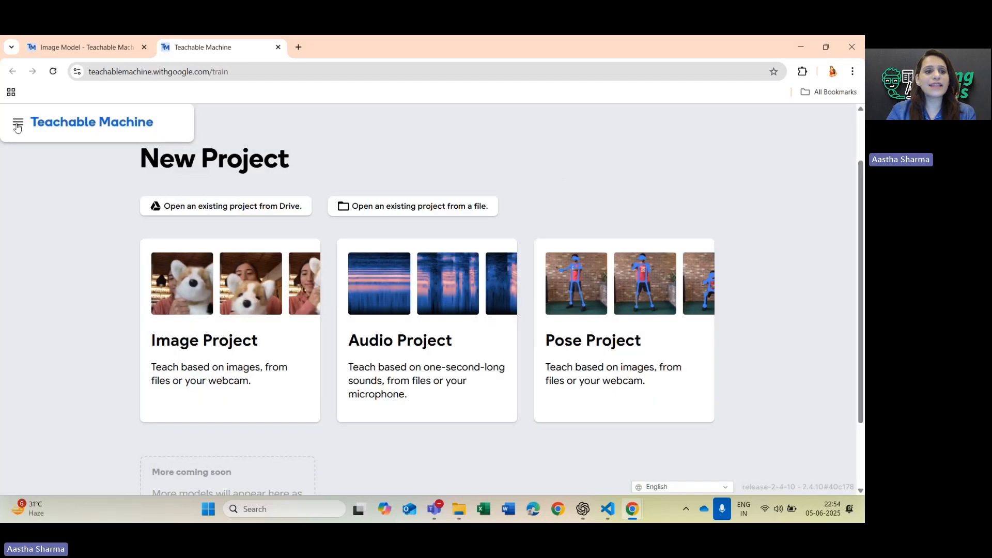
{"action": "left_click", "coordinate": [18, 122]}
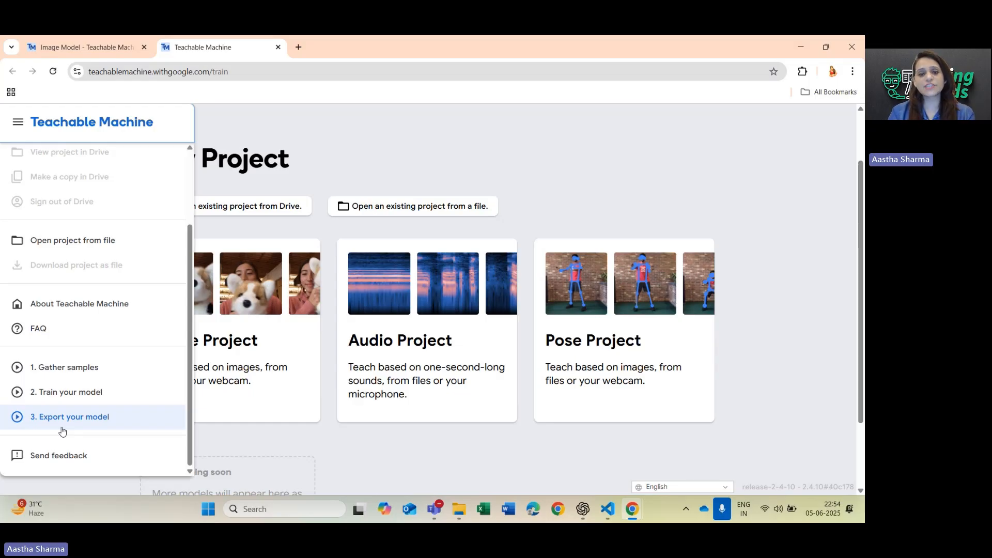
{"action": "left_click", "coordinate": [356, 449]}
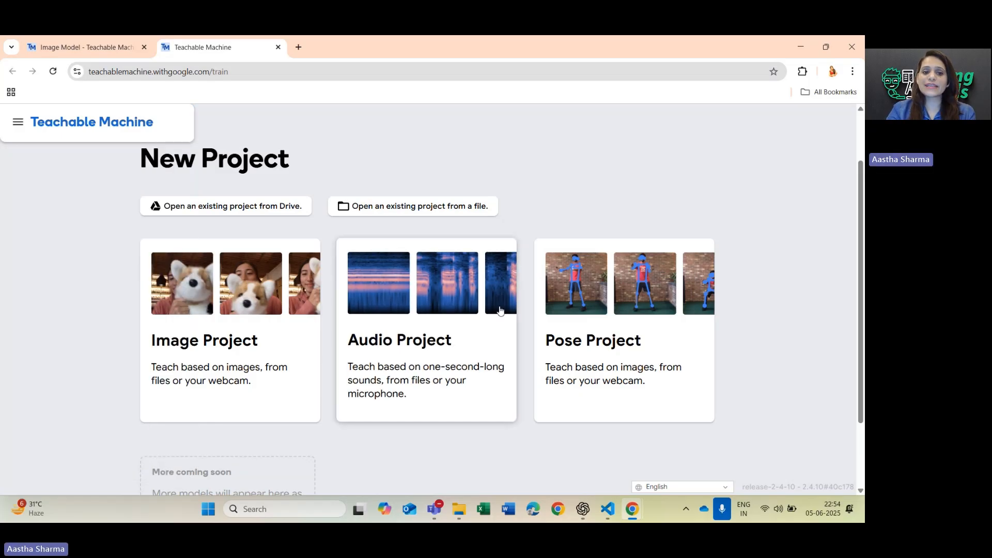
Create an Audio Project and add two more classes below Class 2.
{"action": "left_click", "coordinate": [440, 344]}
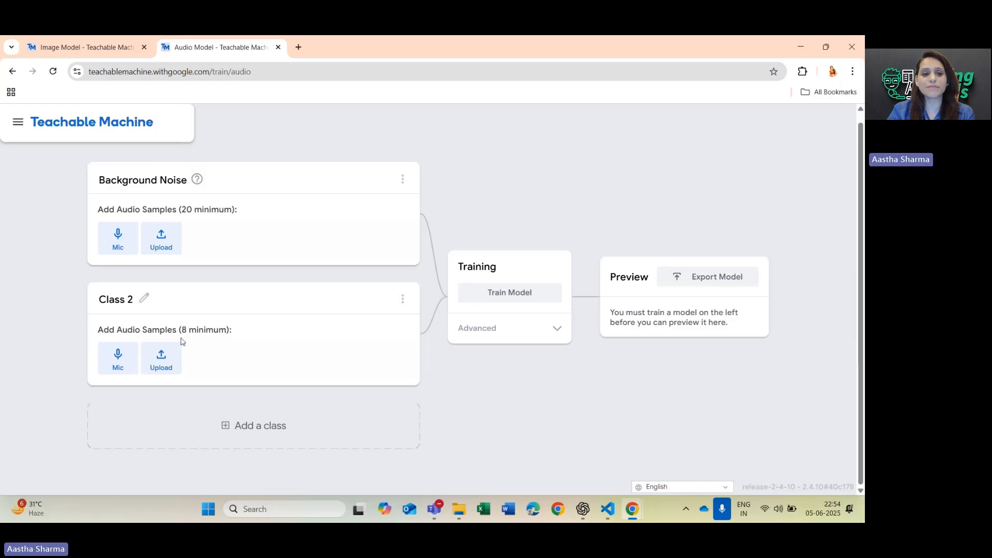
{"action": "left_click", "coordinate": [251, 433]}
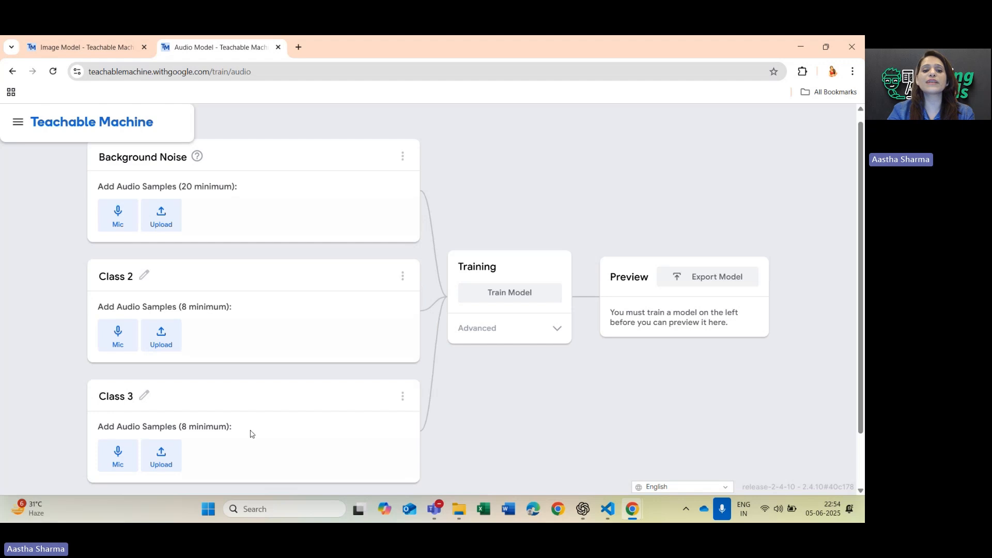
{"action": "scroll", "coordinate": [422, 418], "scroll_direction": "down", "scroll_amount": 2}
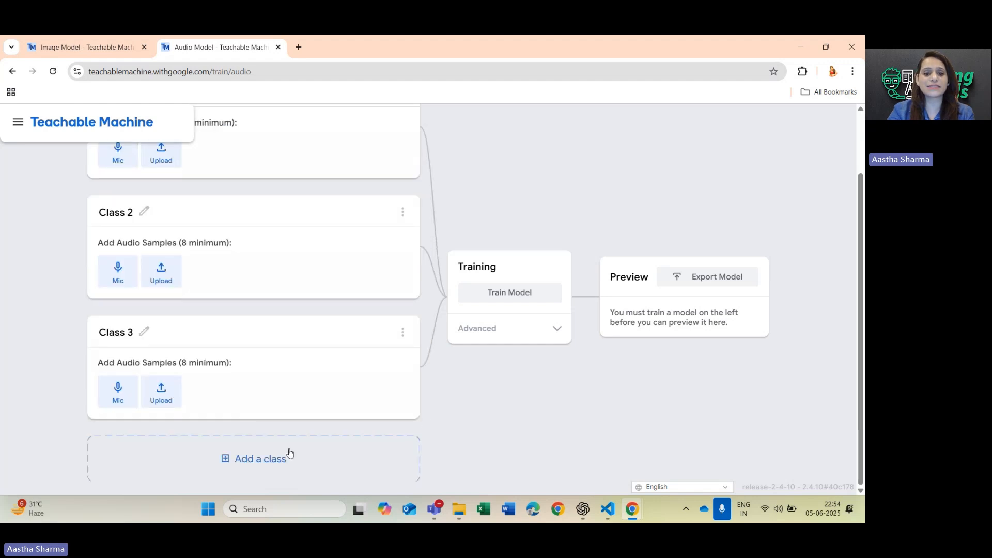
{"action": "left_click", "coordinate": [265, 459]}
{"action": "scroll", "coordinate": [271, 315], "scroll_direction": "up", "scroll_amount": 2}
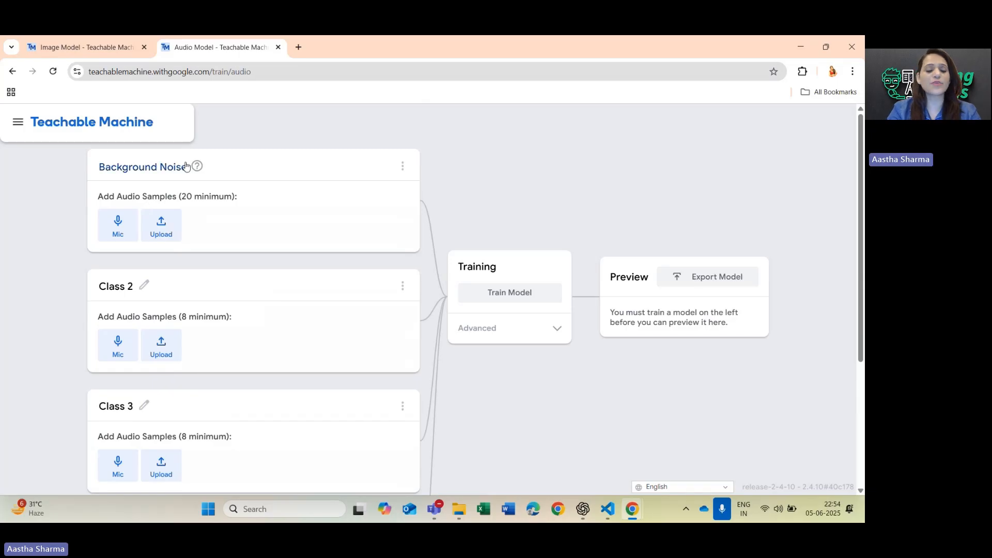
Rename Class 2 as One.
{"action": "left_click", "coordinate": [144, 288]}
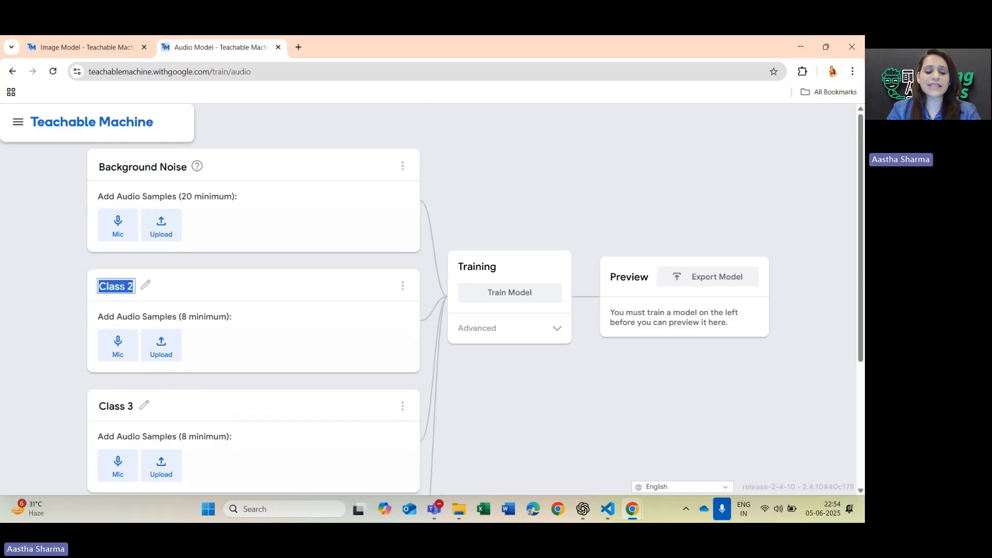
{"action": "key", "text": "Caps_Lock"}
{"action": "type", "text": "O"}
{"action": "key", "text": "Caps_Lock"}
{"action": "type", "text": "ne"}
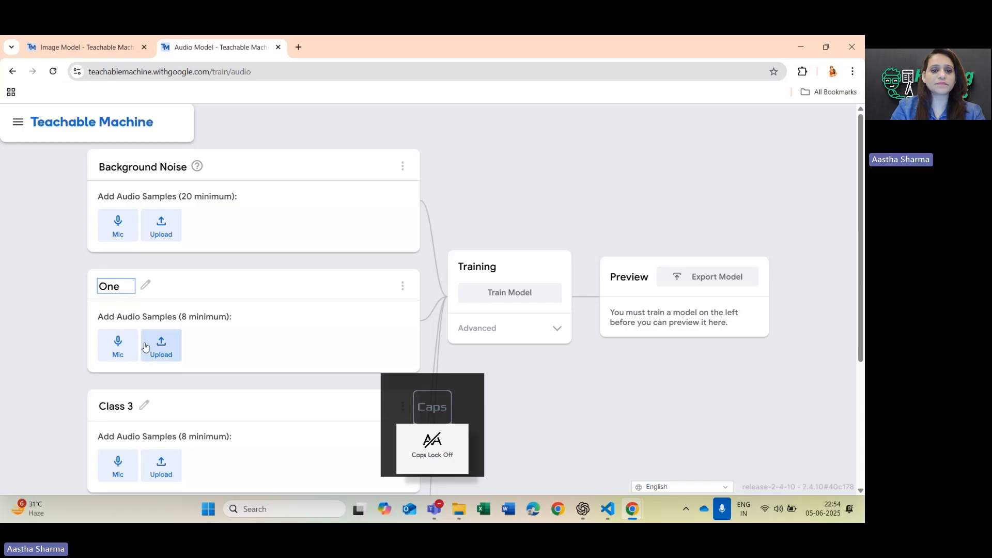
Rename Class 3 as Two.
{"action": "left_click", "coordinate": [145, 406]}
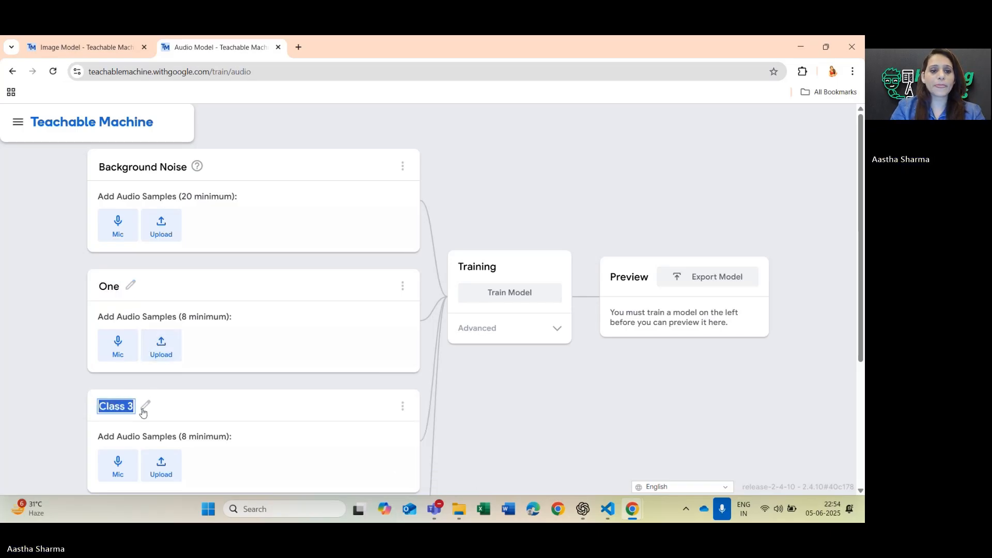
{"action": "type", "text": "tw"}
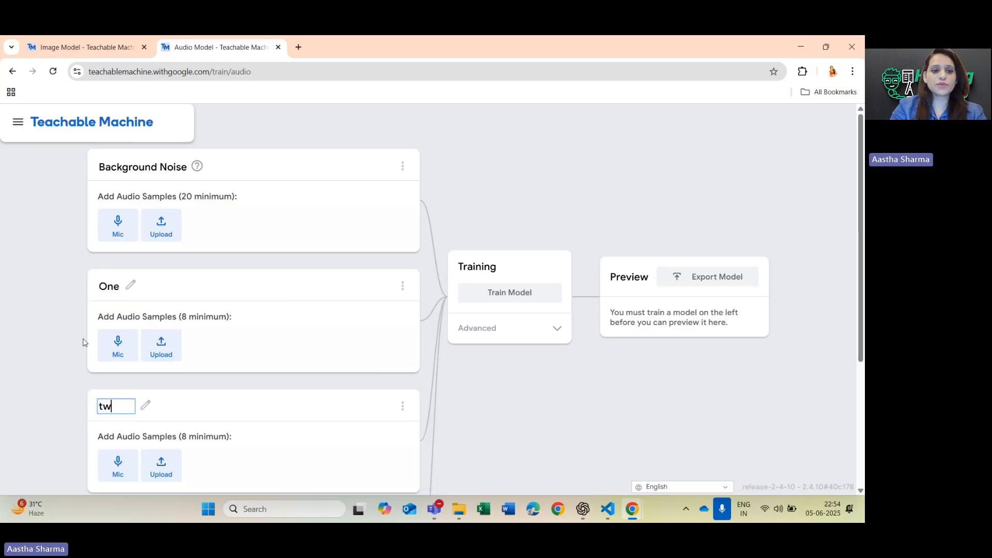
{"action": "key", "text": "BackSpace"}
{"action": "key", "text": "BackSpace"}
{"action": "key", "text": "Caps_Lock"}
{"action": "type", "text": "T"}
{"action": "key", "text": "Caps_Lock"}
{"action": "type", "text": "wo"}
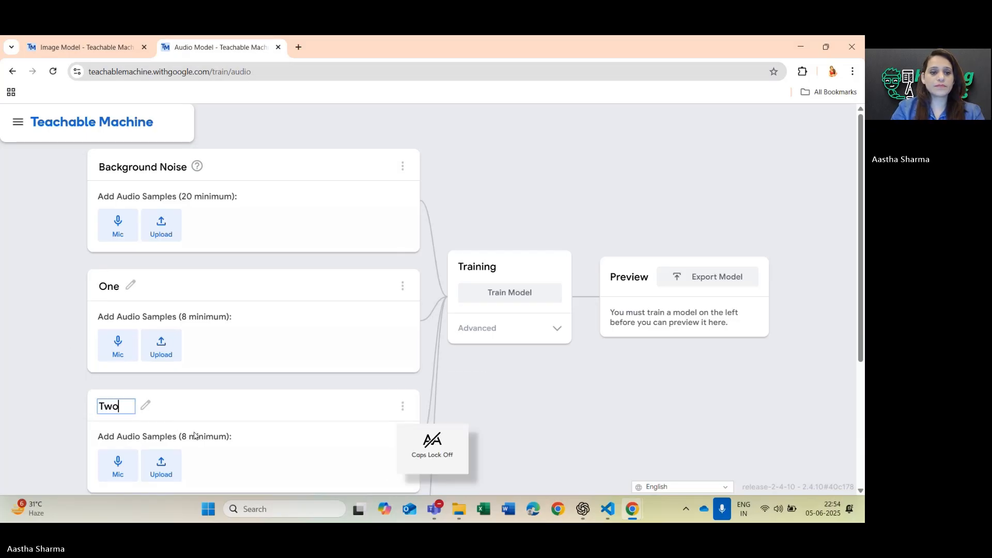
Rename the class One as Start, with a capital S.
{"action": "scroll", "coordinate": [196, 435], "scroll_direction": "down", "scroll_amount": 2}
{"action": "left_click", "coordinate": [145, 407]}
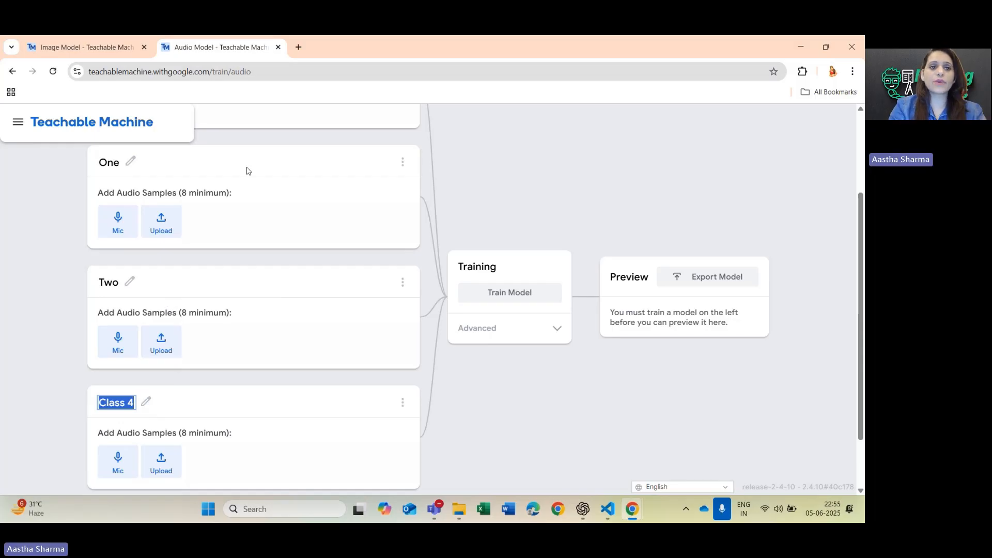
{"action": "left_click", "coordinate": [131, 164]}
{"action": "key", "text": "BackSpace"}
{"action": "type", "text": "start"}
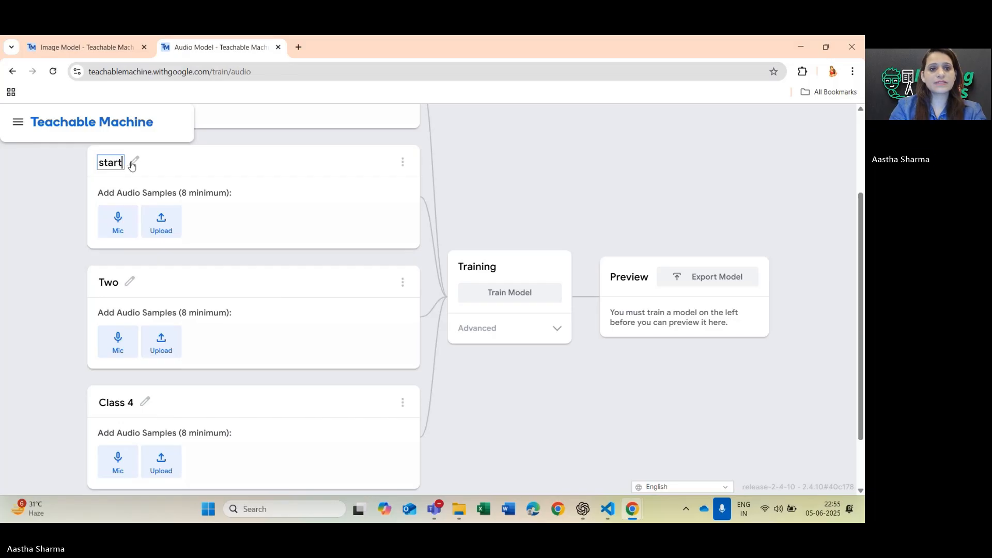
{"action": "key", "text": "BackSpace"}
{"action": "key", "text": "BackSpace"}
{"action": "key", "text": "BackSpace"}
{"action": "key", "text": "BackSpace"}
{"action": "type", "text": "S"}
{"action": "key", "text": "Caps_Lock"}
{"action": "type", "text": "tart"}
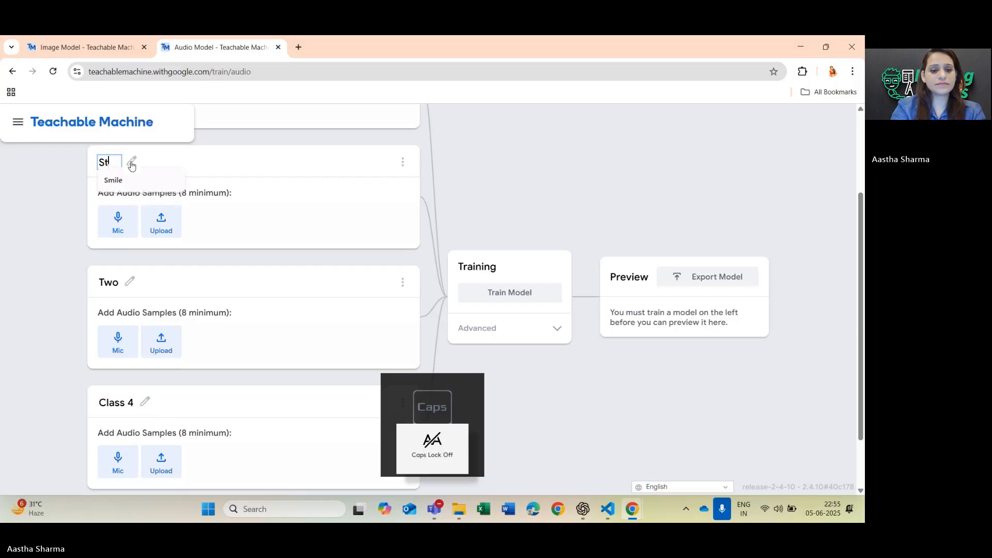
Rename the class Two as Stop.
{"action": "left_click", "coordinate": [131, 281]}
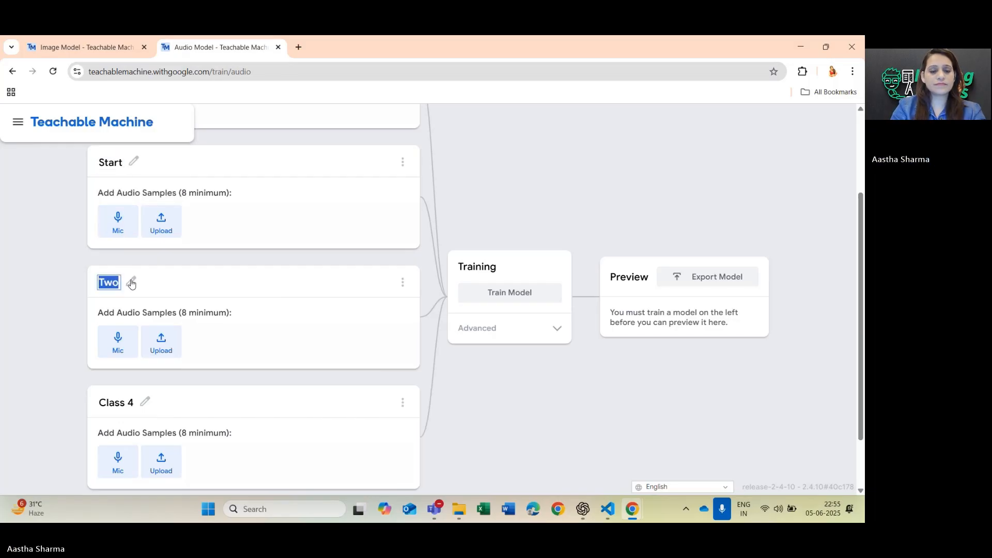
{"action": "key", "text": "Caps_Lock"}
{"action": "type", "text": "S"}
{"action": "key", "text": "Caps_Lock"}
{"action": "type", "text": "top"}
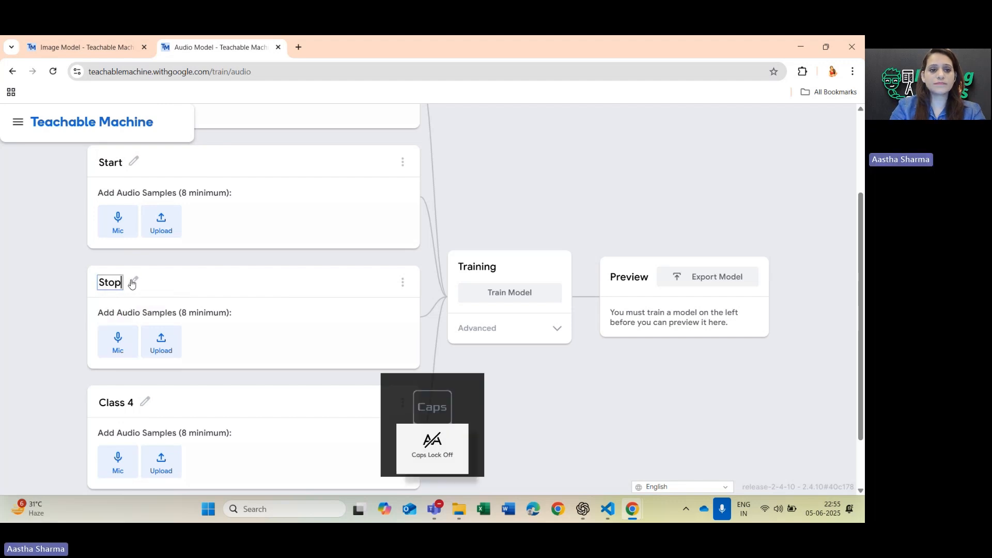
Rename Class 4 as Run.
{"action": "left_click", "coordinate": [145, 403]}
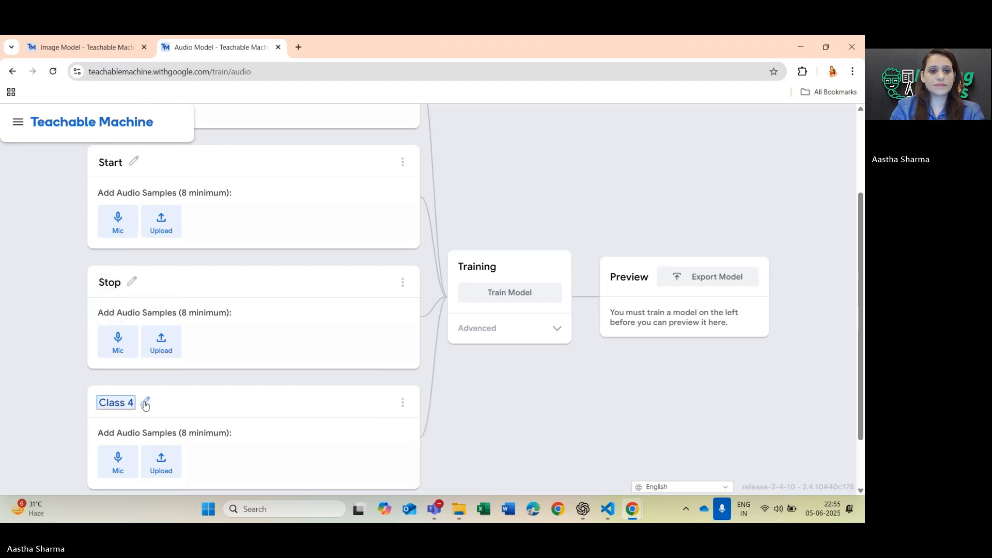
{"action": "key", "text": "Caps_Lock"}
{"action": "type", "text": "R"}
{"action": "key", "text": "Caps_Lock"}
{"action": "type", "text": "un"}
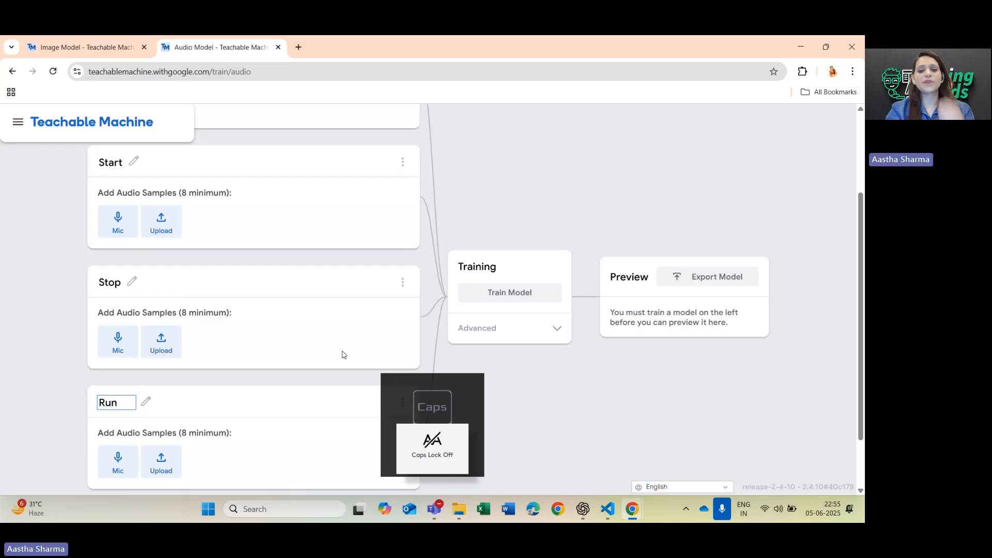
{"action": "left_click", "coordinate": [531, 390]}
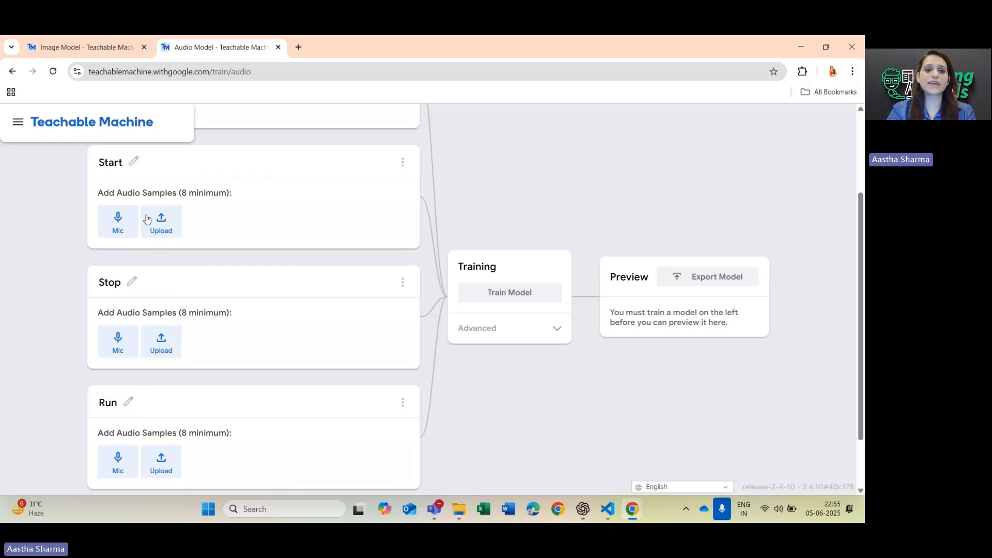
Allow microphone access for this time only and record audio for the Background Noise class.
{"action": "scroll", "coordinate": [225, 257], "scroll_direction": "up", "scroll_amount": 2}
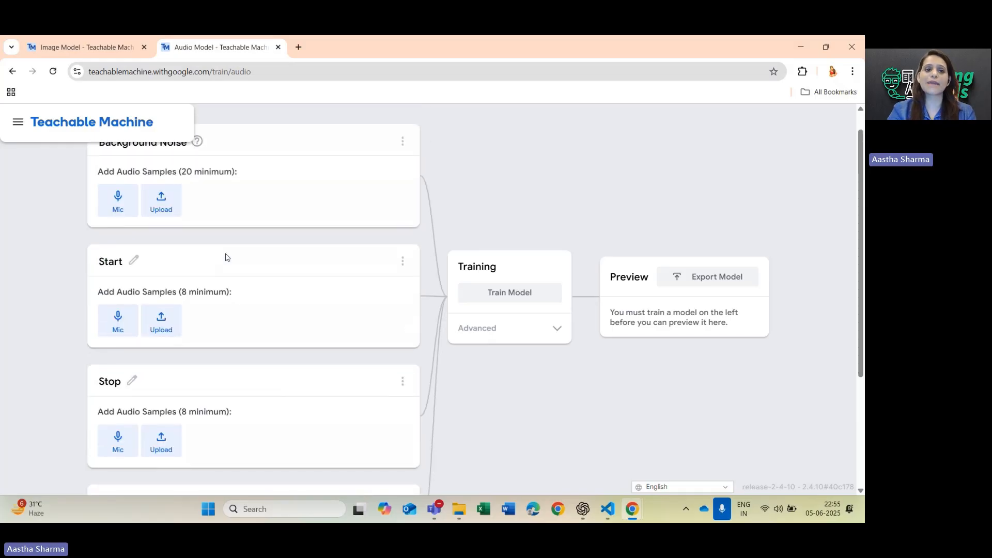
{"action": "scroll", "coordinate": [225, 257], "scroll_direction": "up", "scroll_amount": 1}
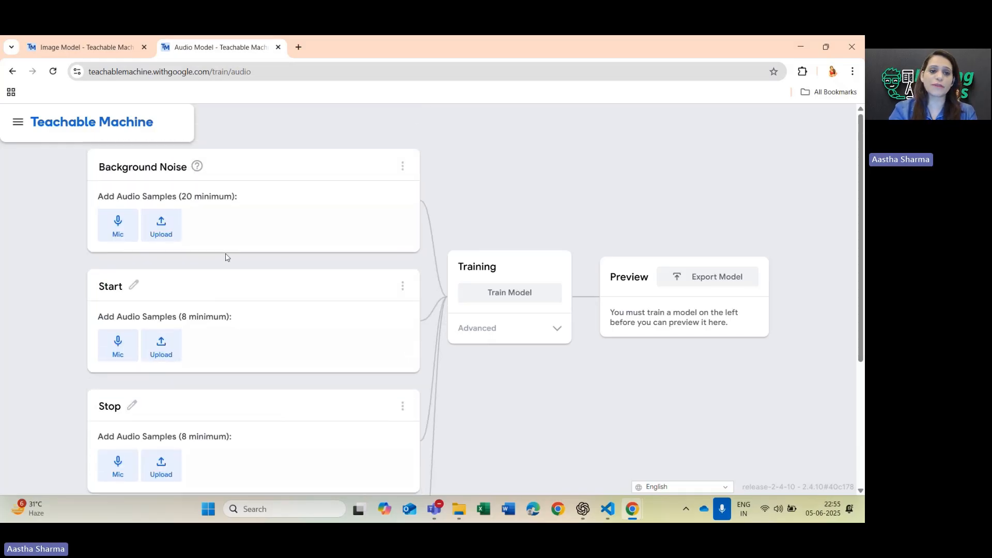
{"action": "left_click", "coordinate": [129, 234]}
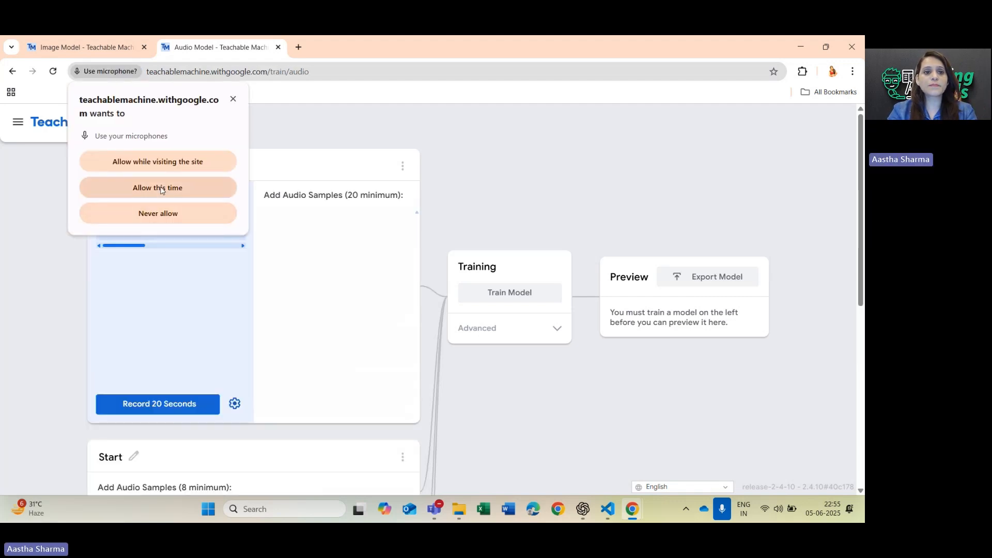
{"action": "left_click", "coordinate": [162, 188]}
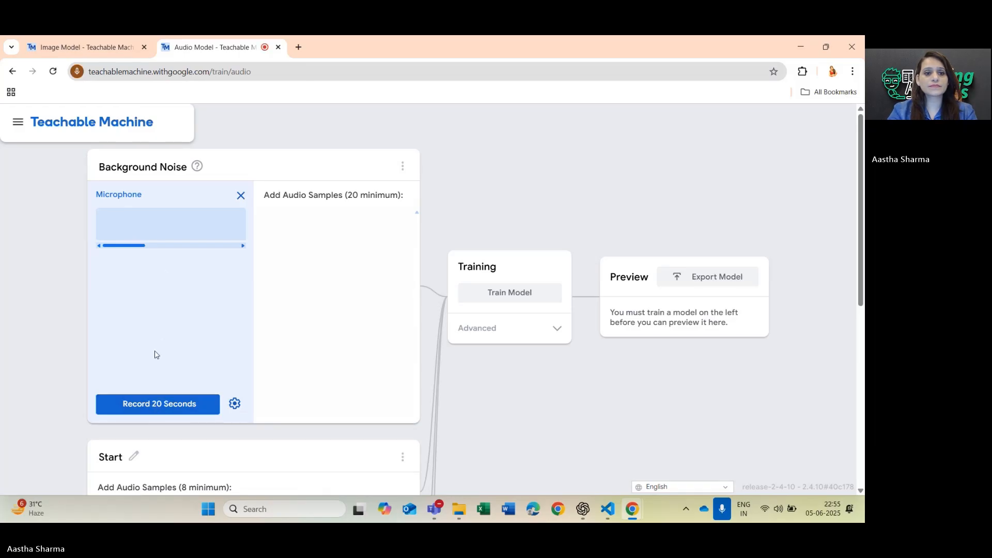
{"action": "left_click", "coordinate": [157, 409]}
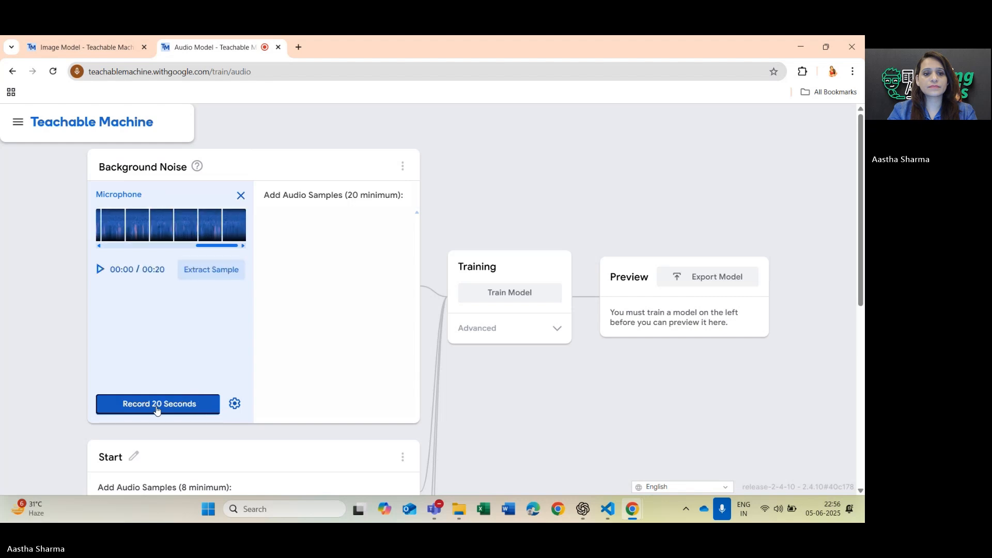
{"action": "left_click", "coordinate": [157, 406]}
{"action": "left_click", "coordinate": [157, 406]}
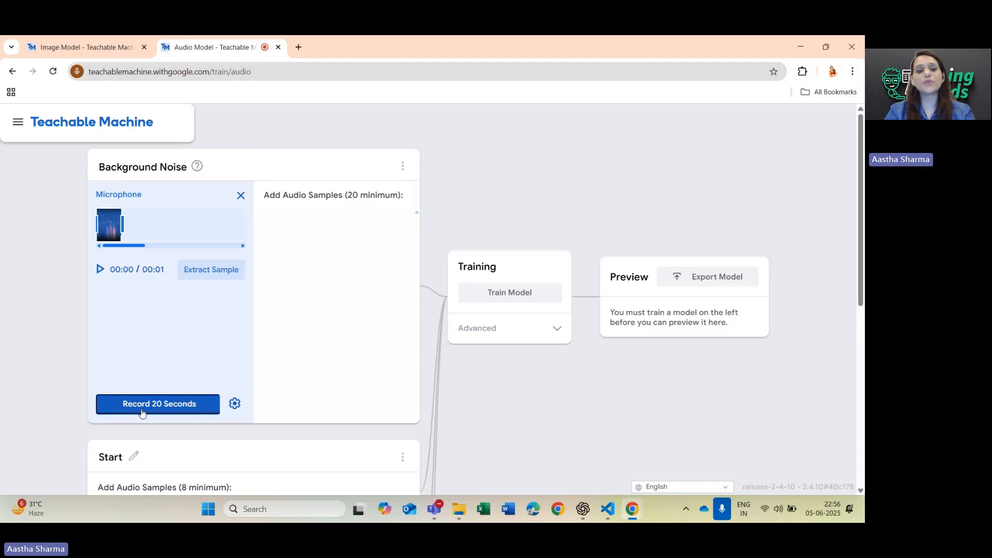
Record 20 seconds of background noise and extract the recording into samples for the Background Noise class.
{"action": "left_click", "coordinate": [164, 410]}
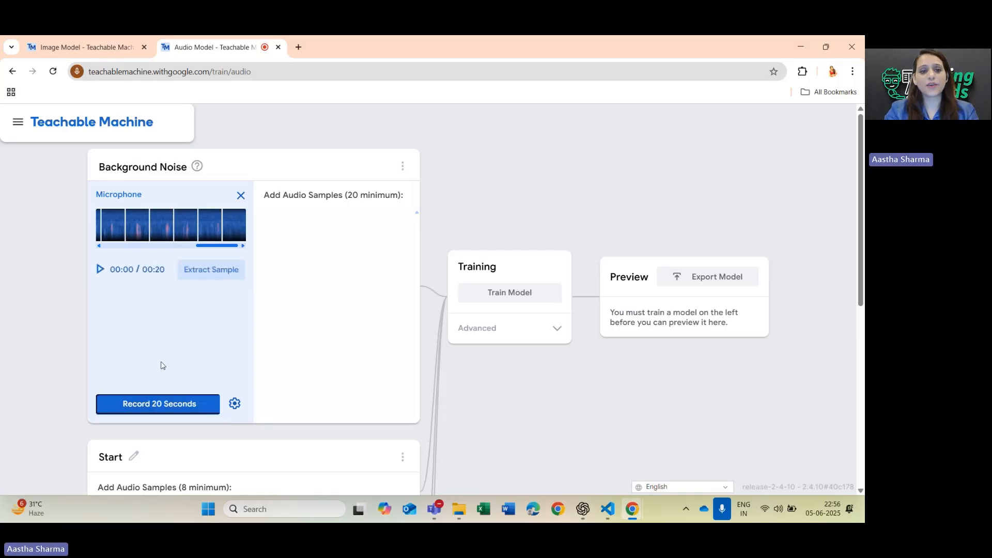
{"action": "left_click", "coordinate": [227, 274]}
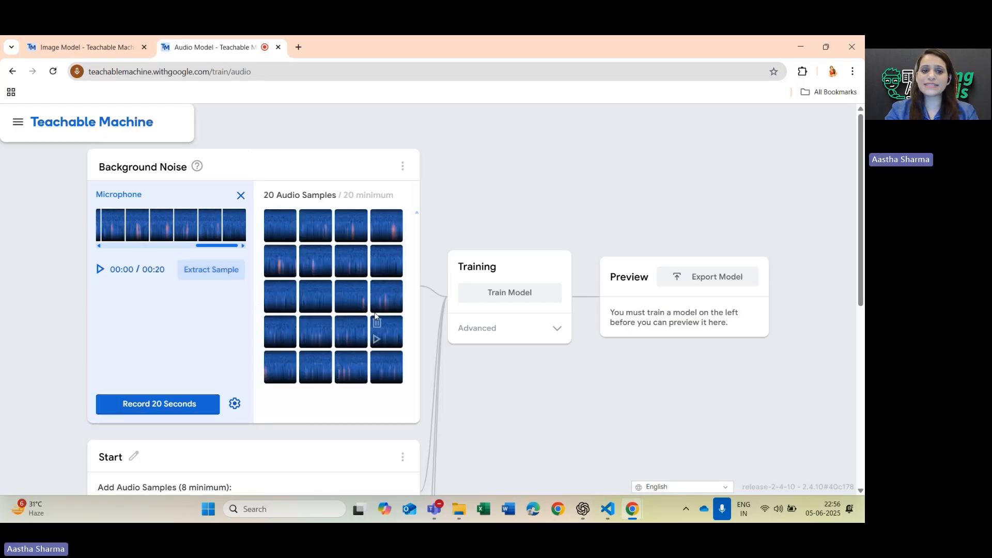
Record a 2-second microphone clip for the Start class, playing it back and retaking it as needed, and extract its samples.
{"action": "scroll", "coordinate": [300, 418], "scroll_direction": "down", "scroll_amount": 5}
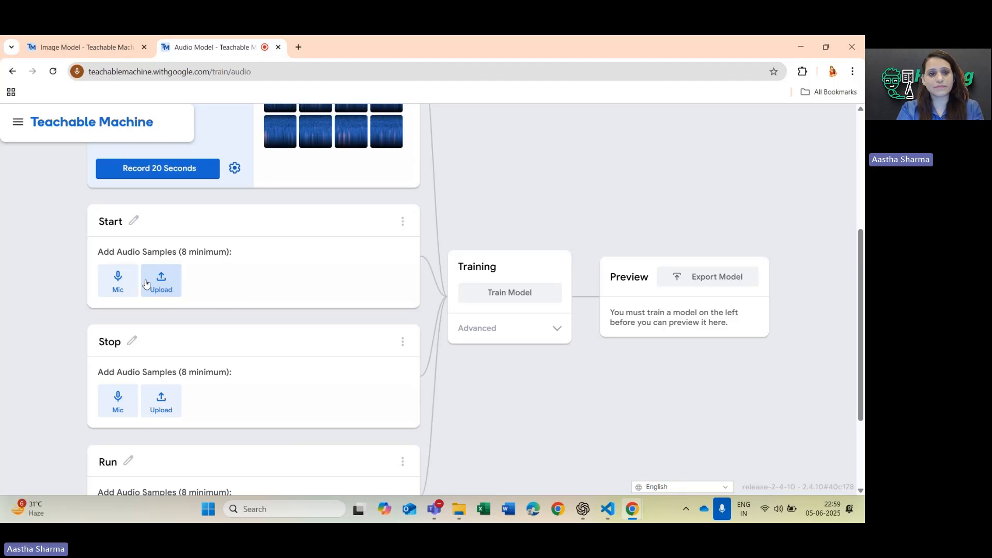
{"action": "left_click", "coordinate": [123, 281]}
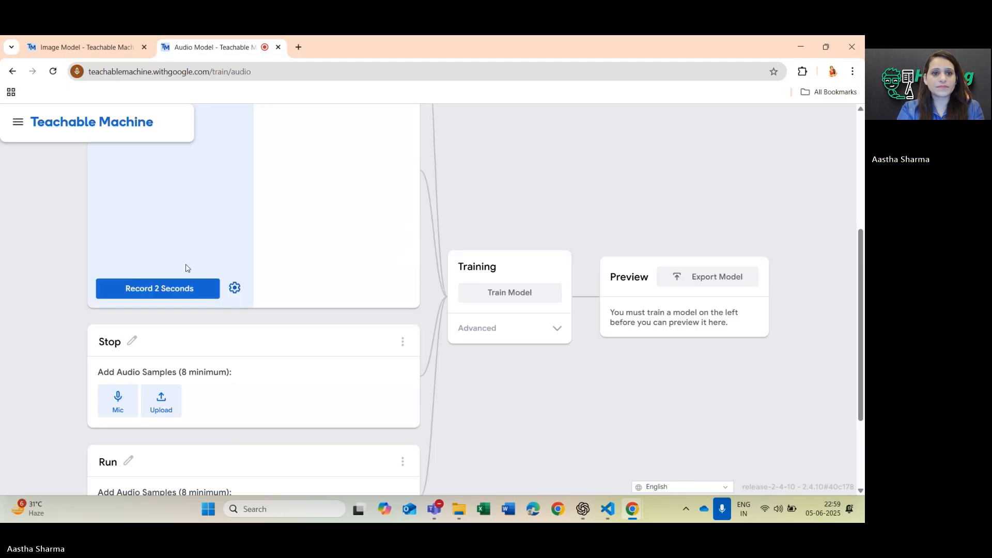
{"action": "scroll", "coordinate": [233, 246], "scroll_direction": "up", "scroll_amount": 2}
{"action": "scroll", "coordinate": [233, 247], "scroll_direction": "up", "scroll_amount": 1}
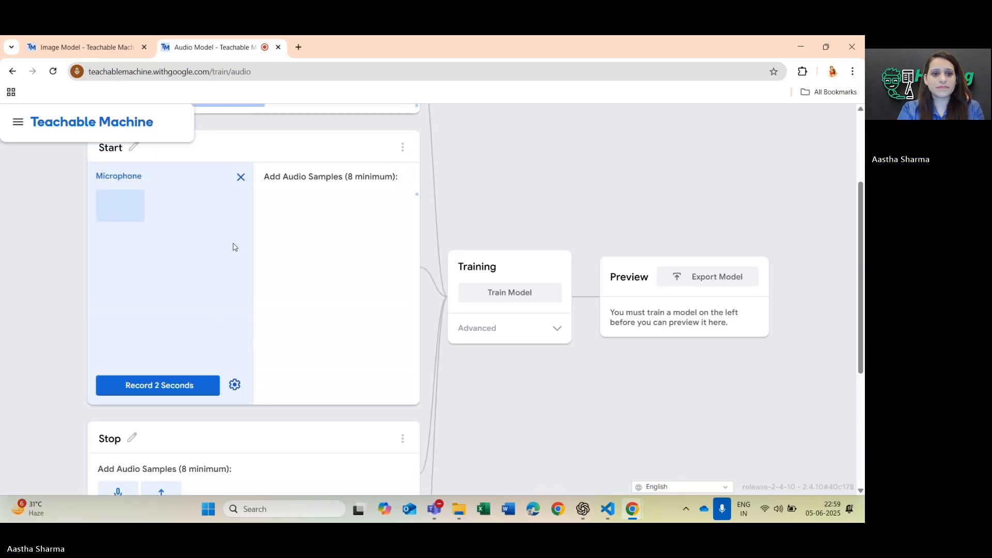
{"action": "left_click", "coordinate": [153, 385]}
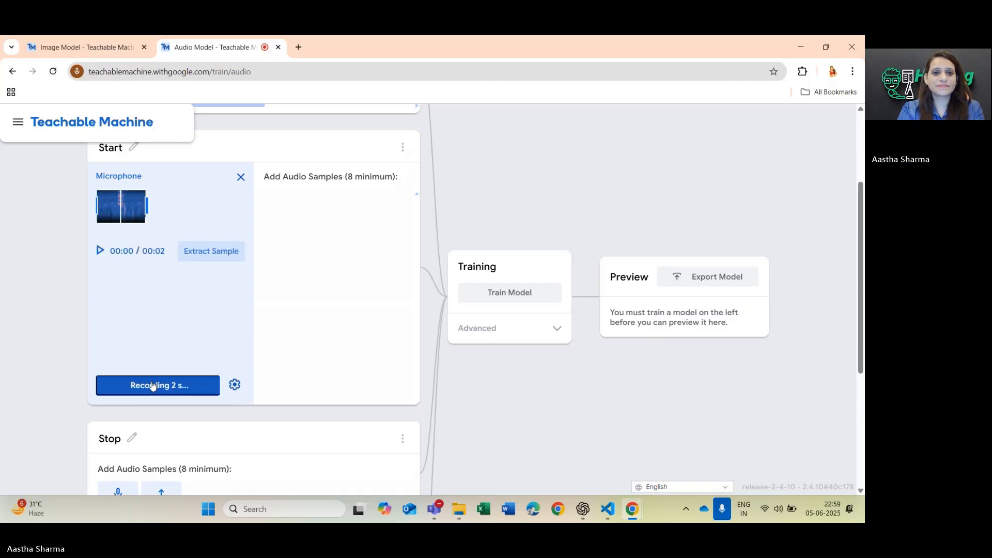
{"action": "left_click", "coordinate": [153, 385]}
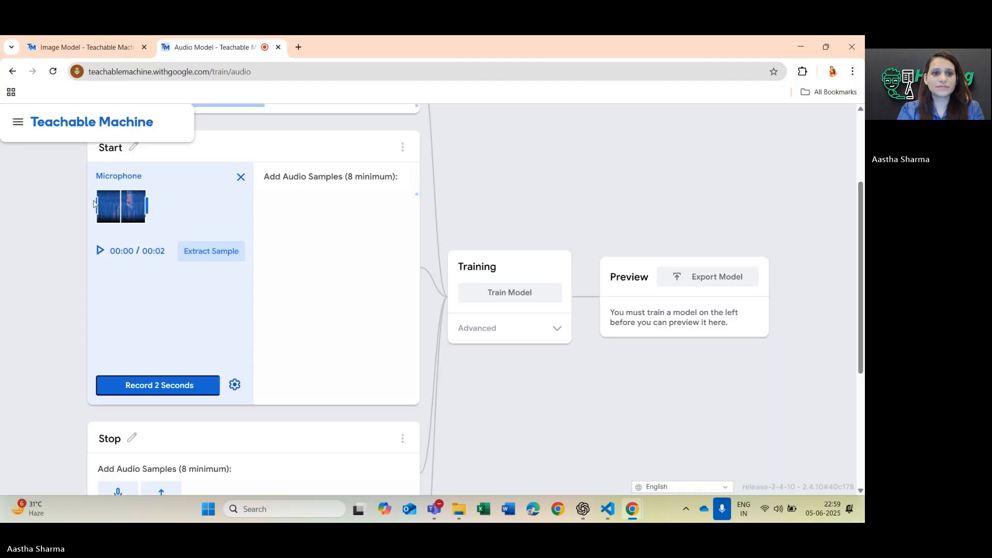
{"action": "left_click", "coordinate": [100, 252]}
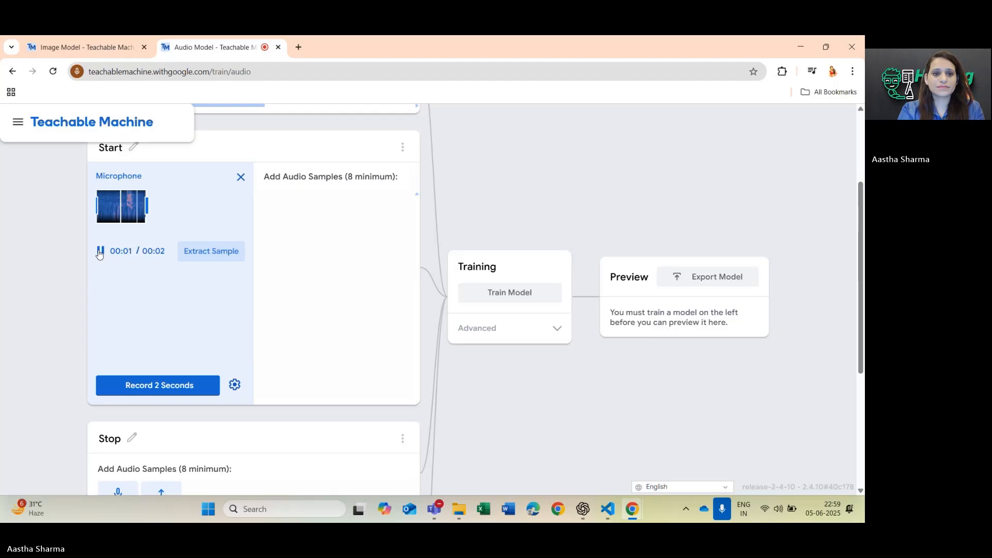
{"action": "left_click", "coordinate": [149, 386]}
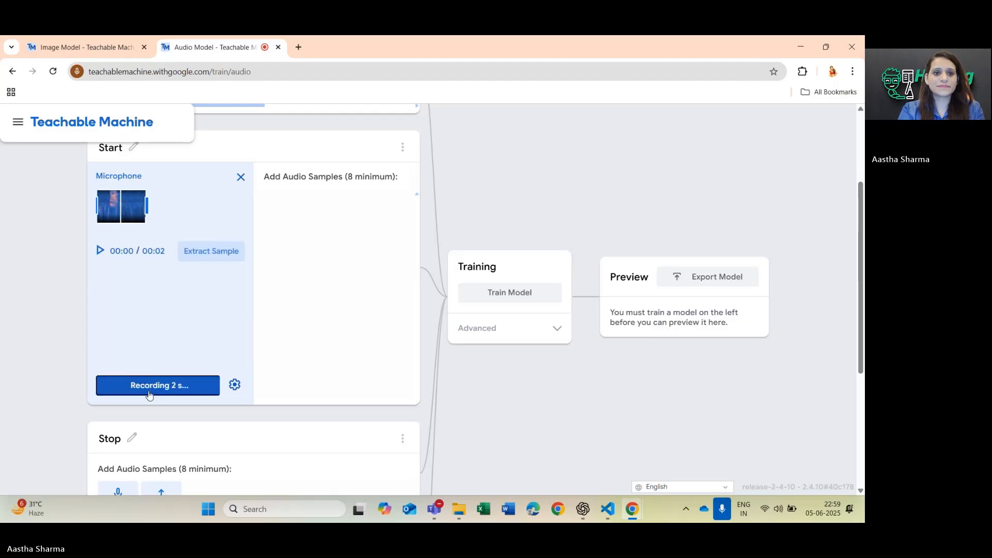
{"action": "left_click", "coordinate": [150, 394]}
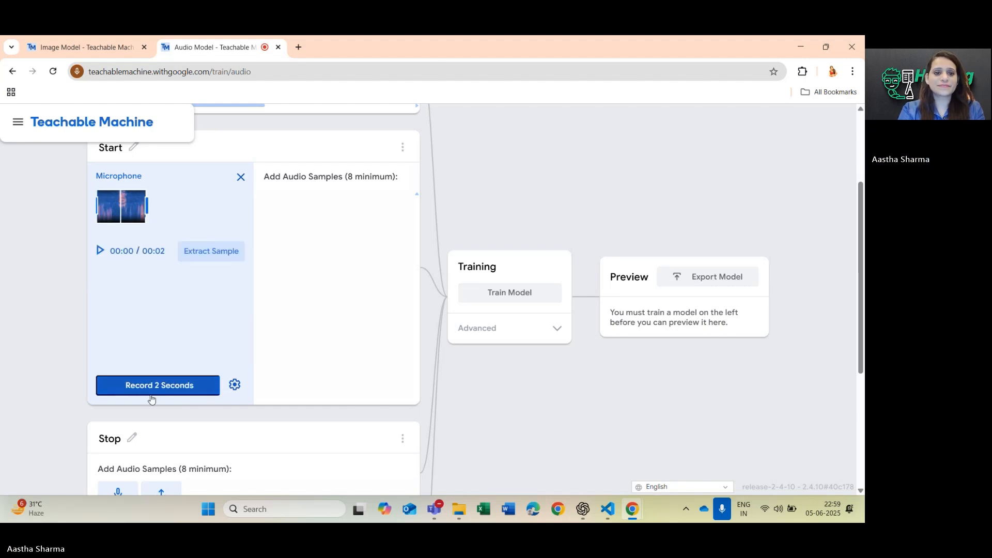
{"action": "left_click", "coordinate": [211, 251]}
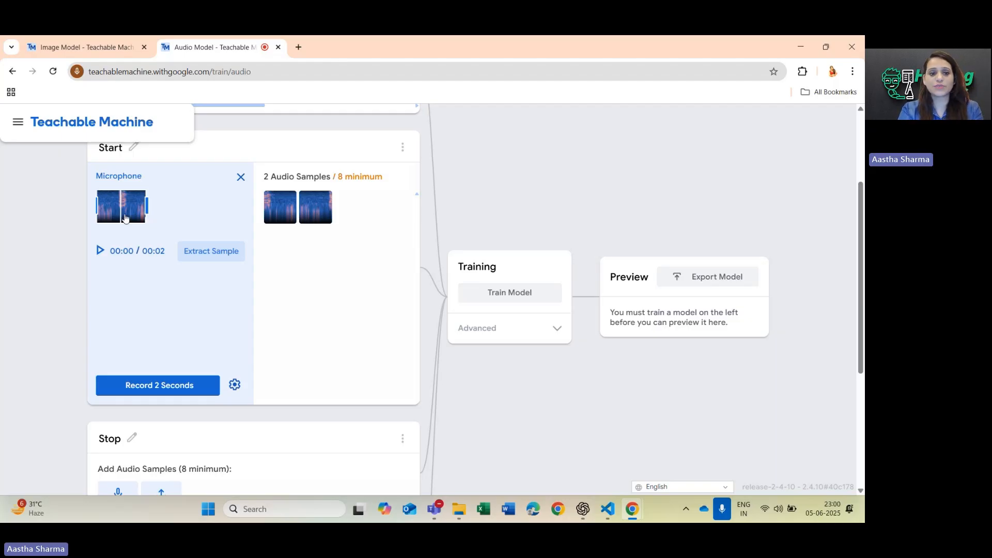
Record four more 2-second clips for the Start class, extracting the samples from each one to reach 10 audio samples.
{"action": "left_click", "coordinate": [153, 391]}
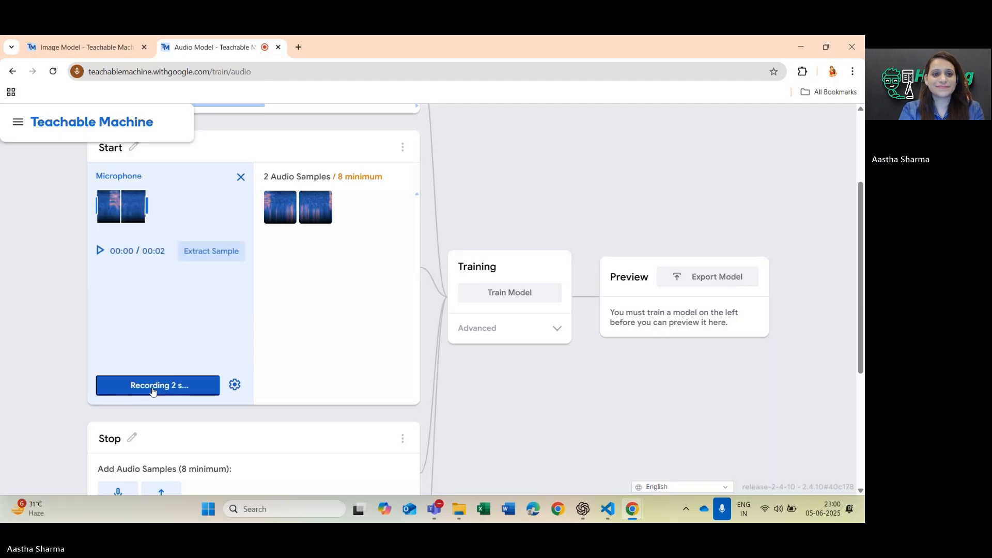
{"action": "left_click", "coordinate": [211, 257]}
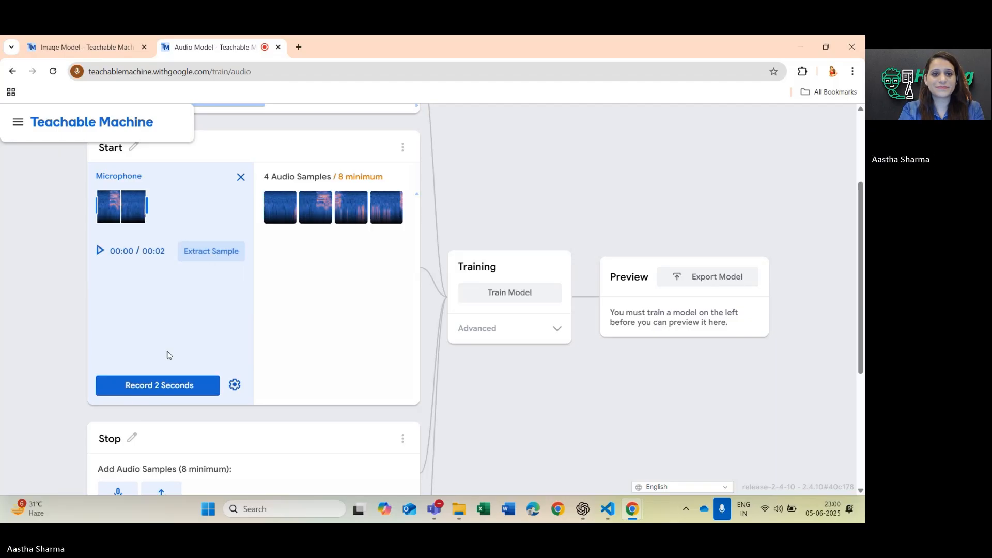
{"action": "left_click", "coordinate": [162, 396]}
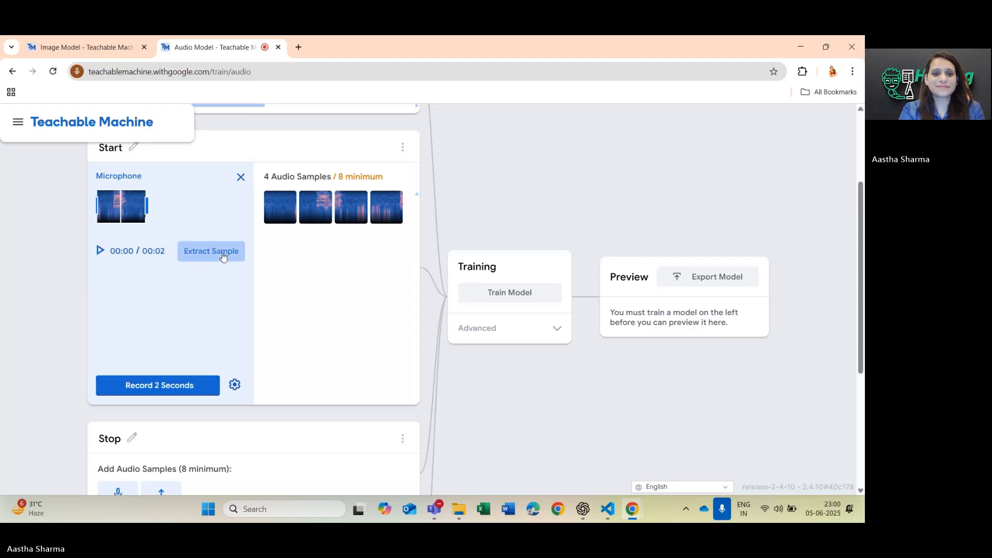
{"action": "left_click", "coordinate": [218, 254]}
{"action": "left_click", "coordinate": [161, 385]}
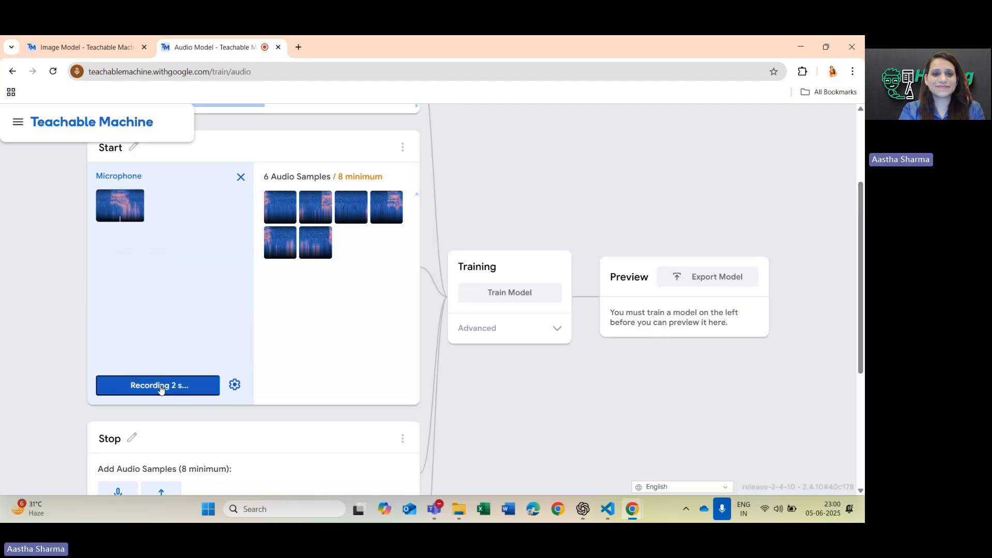
{"action": "left_click", "coordinate": [205, 255]}
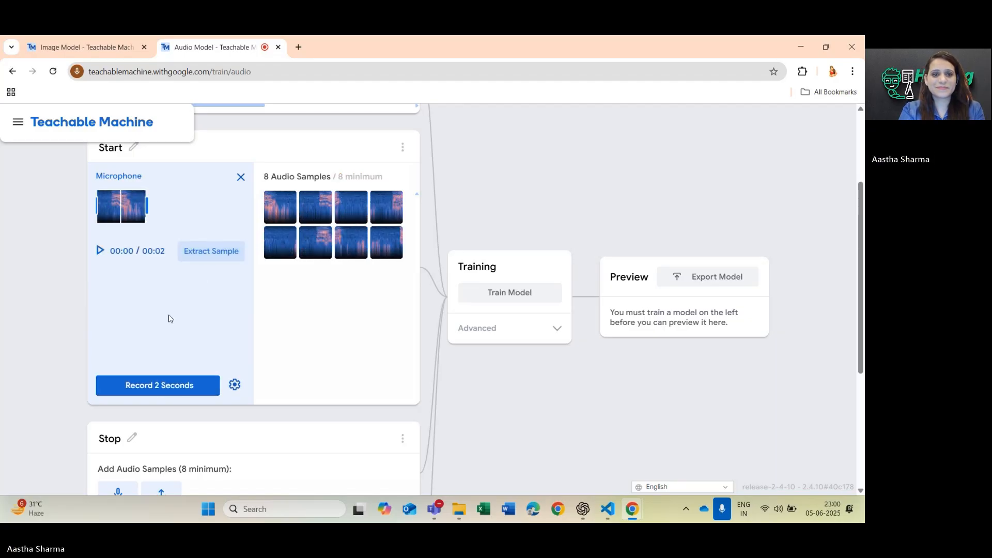
{"action": "left_click", "coordinate": [155, 389]}
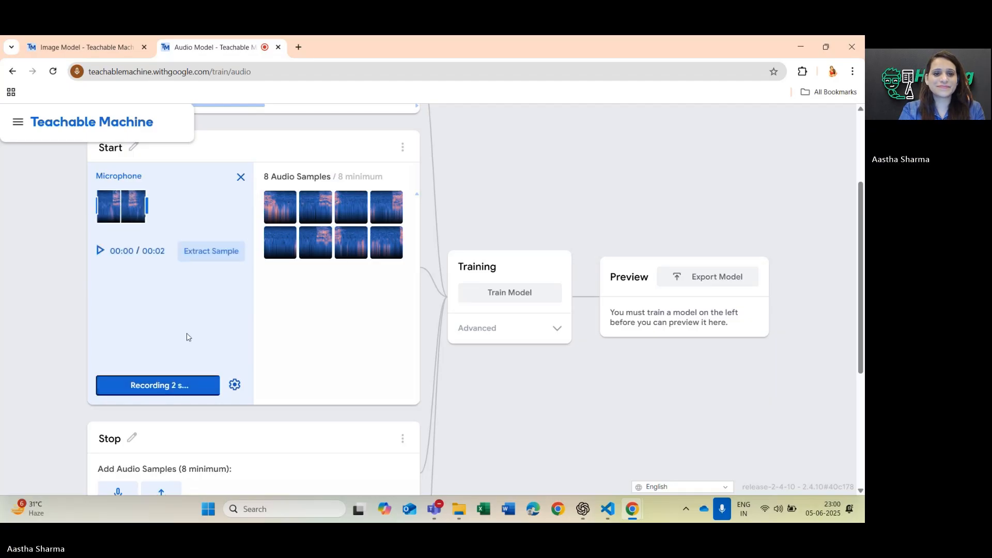
{"action": "left_click", "coordinate": [209, 255]}
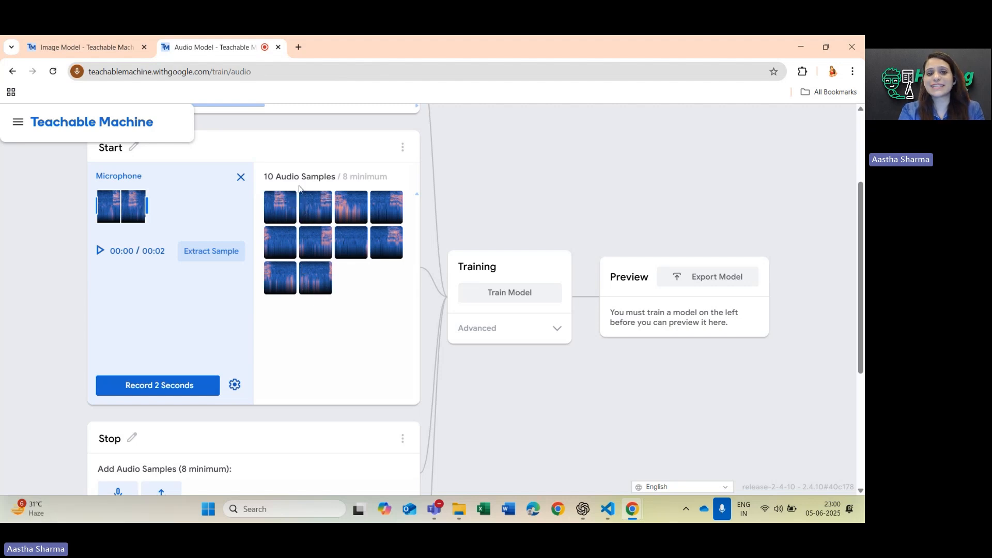
Record a 2-second microphone clip for the Stop class, retaking it as needed, and extract its first two samples.
{"action": "scroll", "coordinate": [323, 327], "scroll_direction": "down", "scroll_amount": 2}
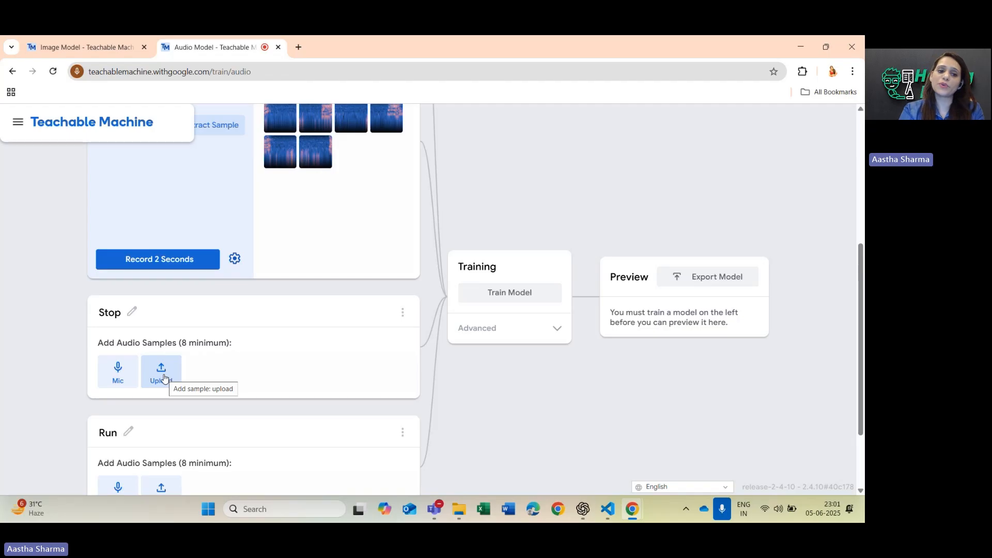
{"action": "left_click", "coordinate": [124, 373]}
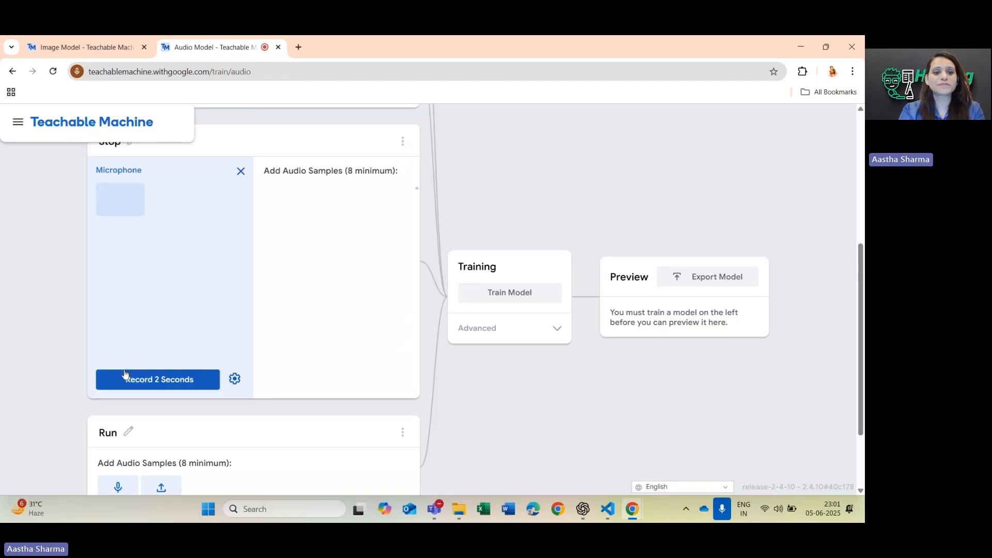
{"action": "left_click", "coordinate": [157, 384]}
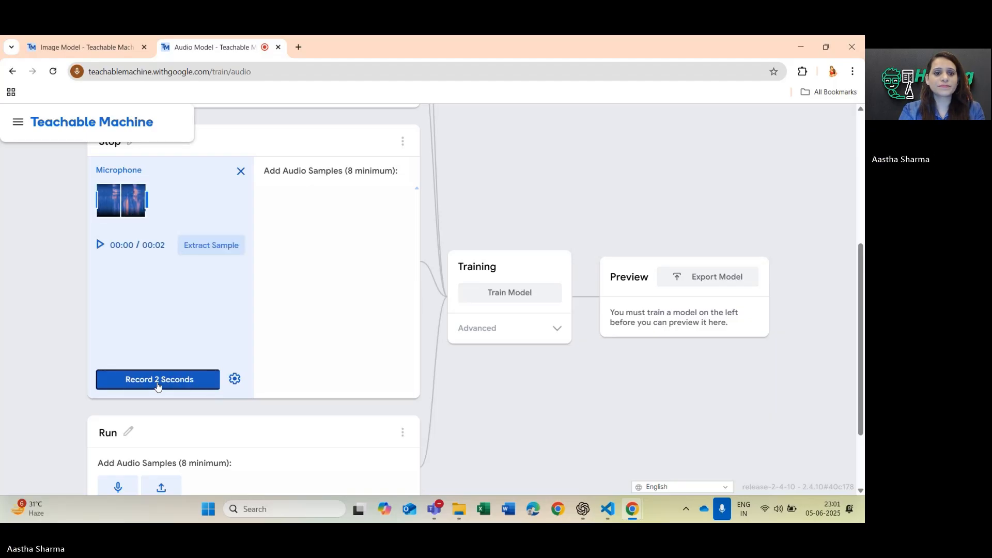
{"action": "left_click", "coordinate": [157, 385]}
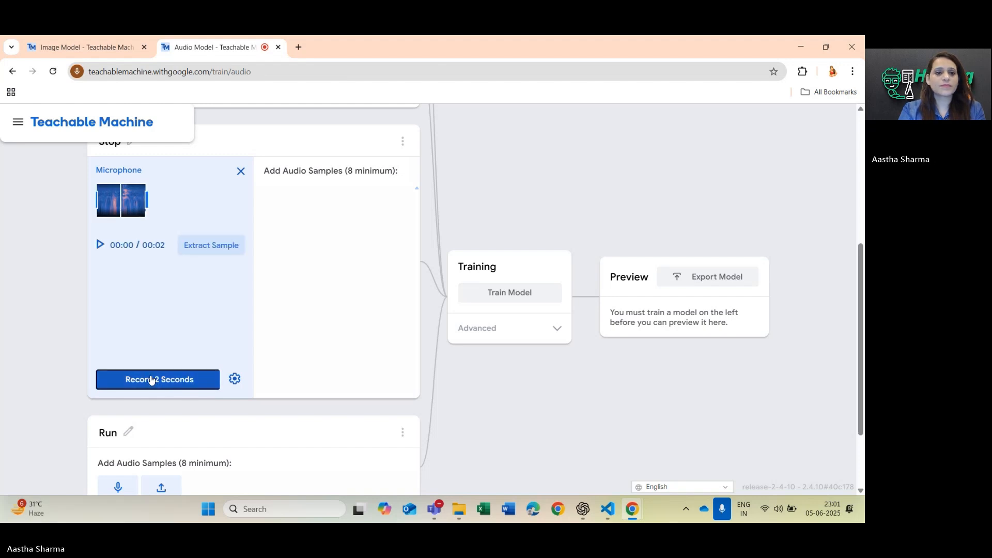
{"action": "left_click", "coordinate": [151, 379]}
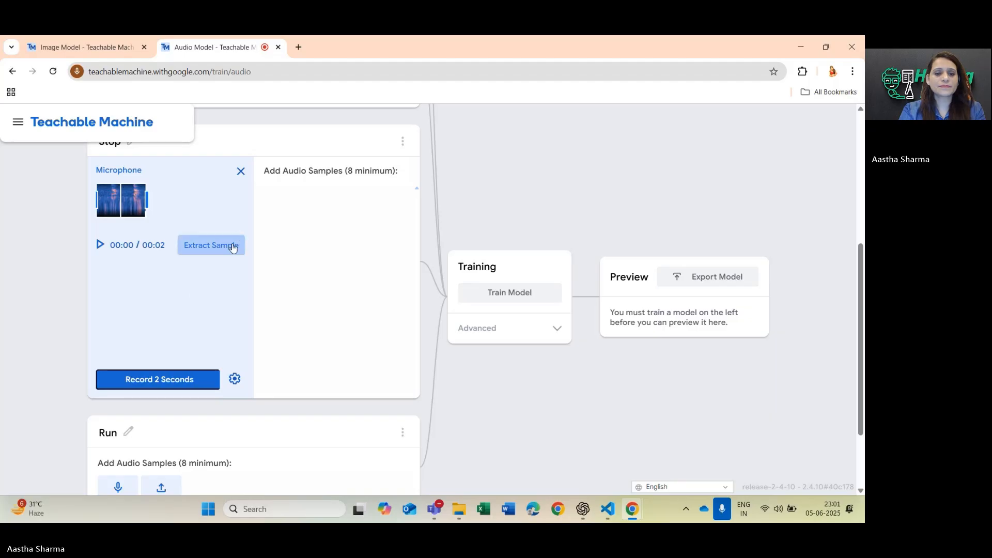
{"action": "left_click", "coordinate": [230, 246]}
Record three more 2-second clips for the Stop class, extracting the samples from each one to reach 8 audio samples.
{"action": "left_click", "coordinate": [150, 379]}
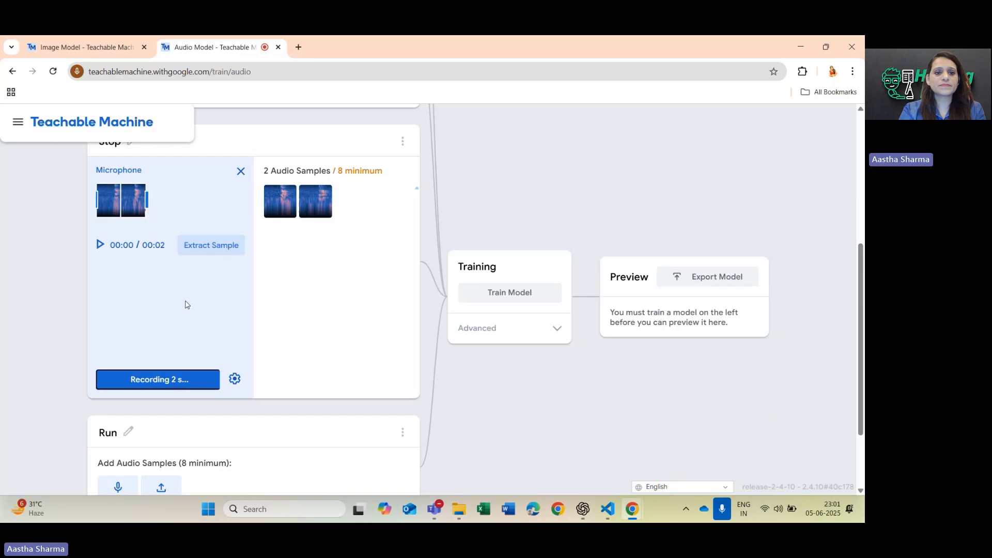
{"action": "left_click", "coordinate": [225, 247]}
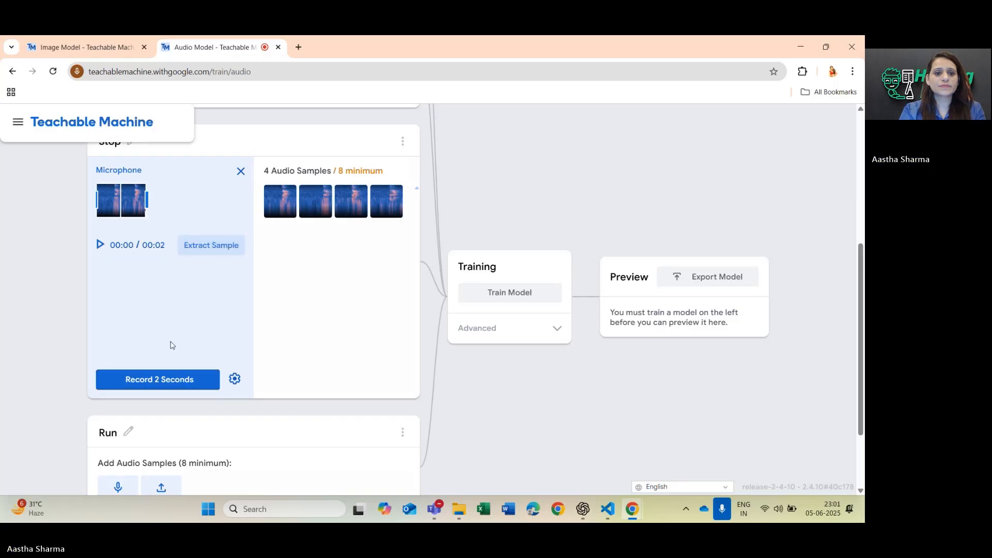
{"action": "left_click", "coordinate": [165, 381]}
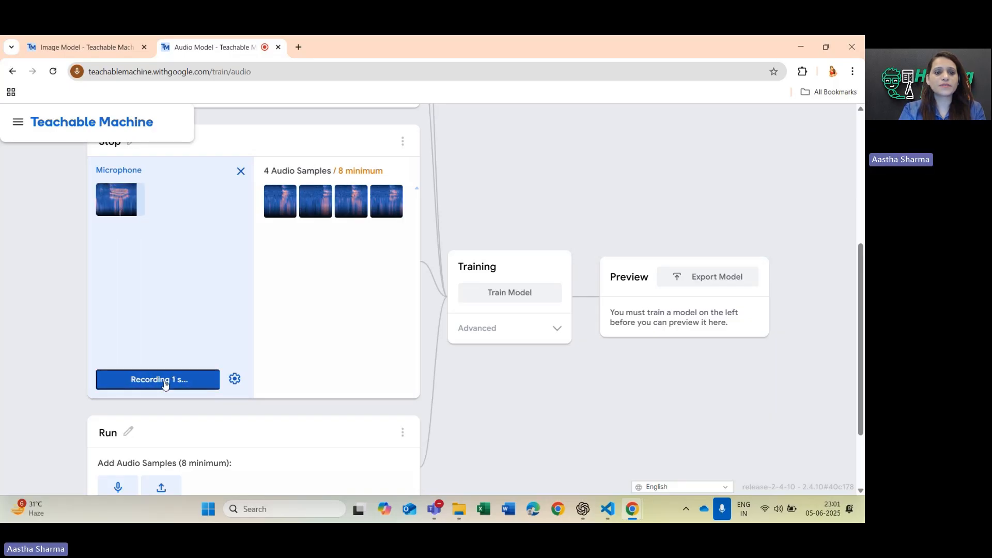
{"action": "left_click", "coordinate": [230, 247]}
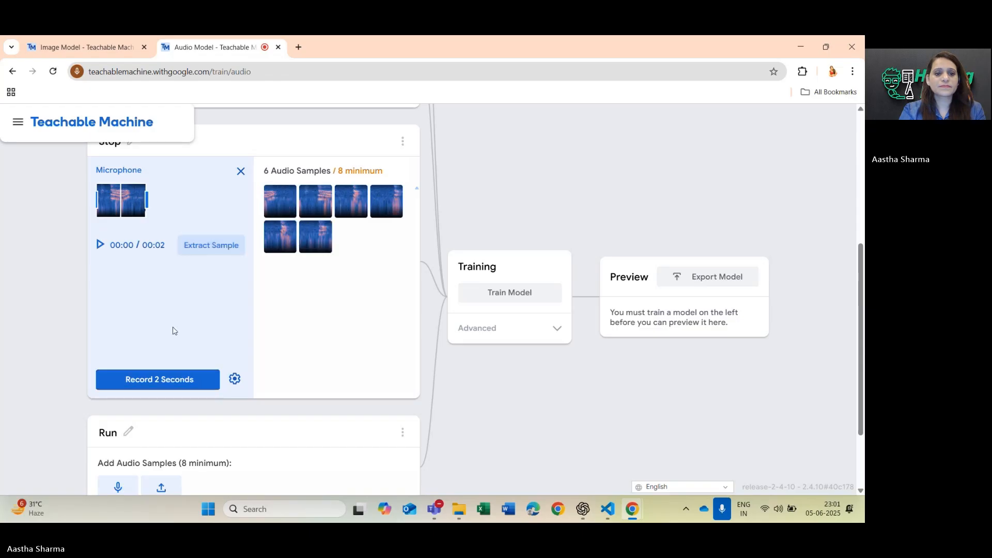
{"action": "left_click", "coordinate": [165, 381]}
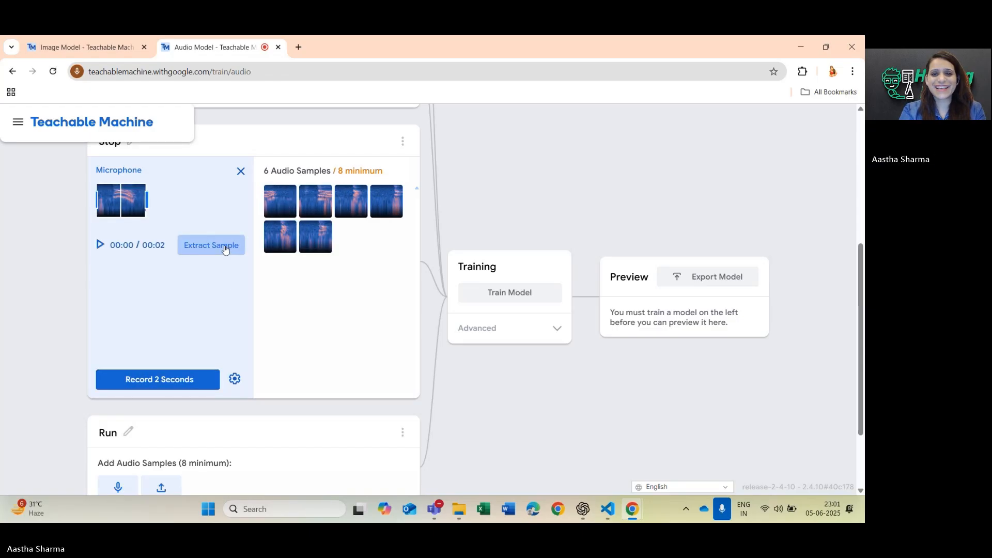
{"action": "left_click", "coordinate": [226, 247]}
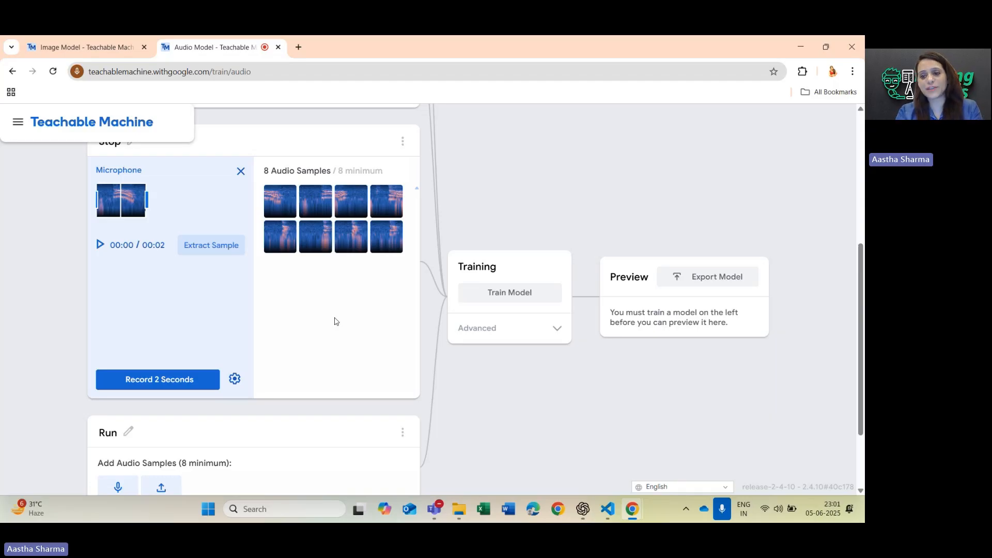
Record two 2-second microphone clips for the Run class and extract the samples from each one.
{"action": "scroll", "coordinate": [288, 358], "scroll_direction": "down", "scroll_amount": 2}
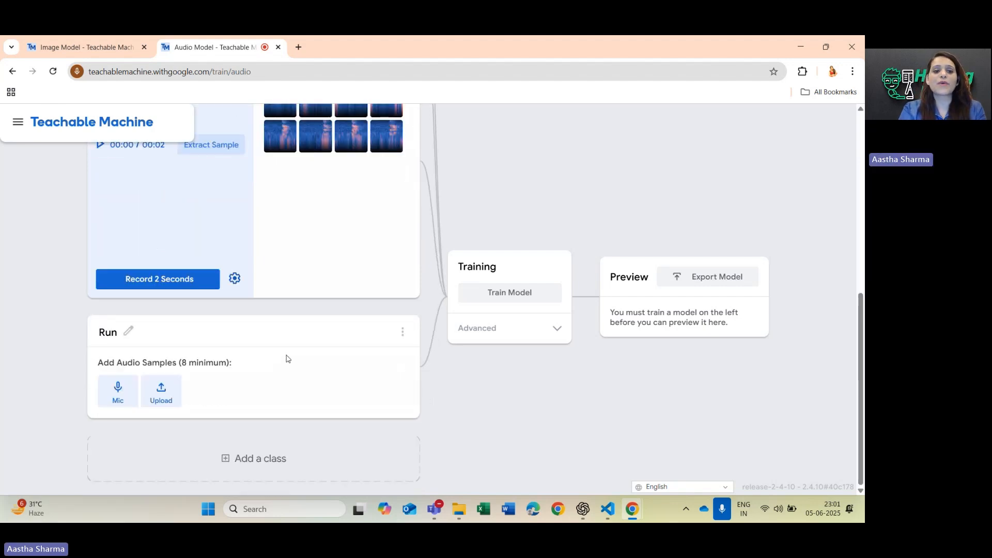
{"action": "left_click", "coordinate": [118, 401]}
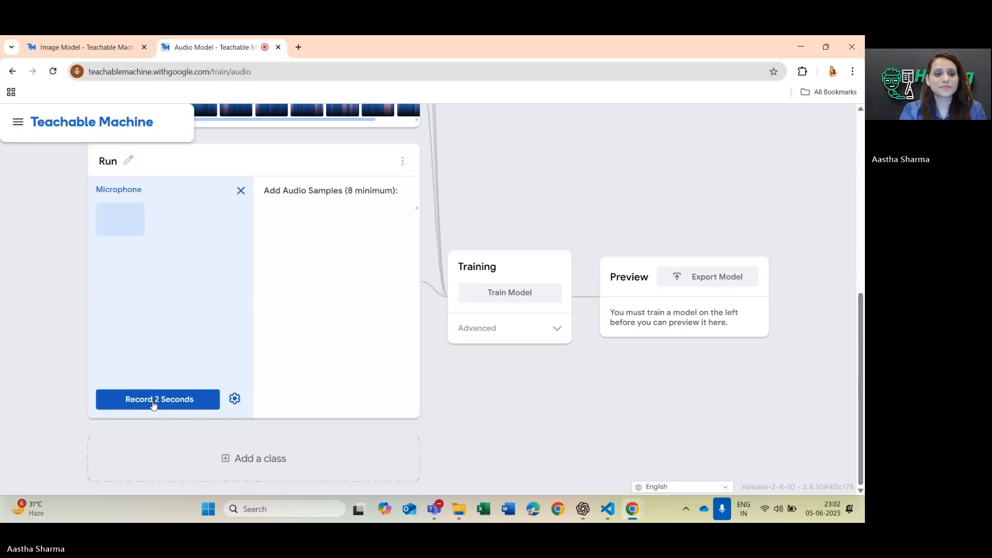
{"action": "left_click", "coordinate": [154, 405]}
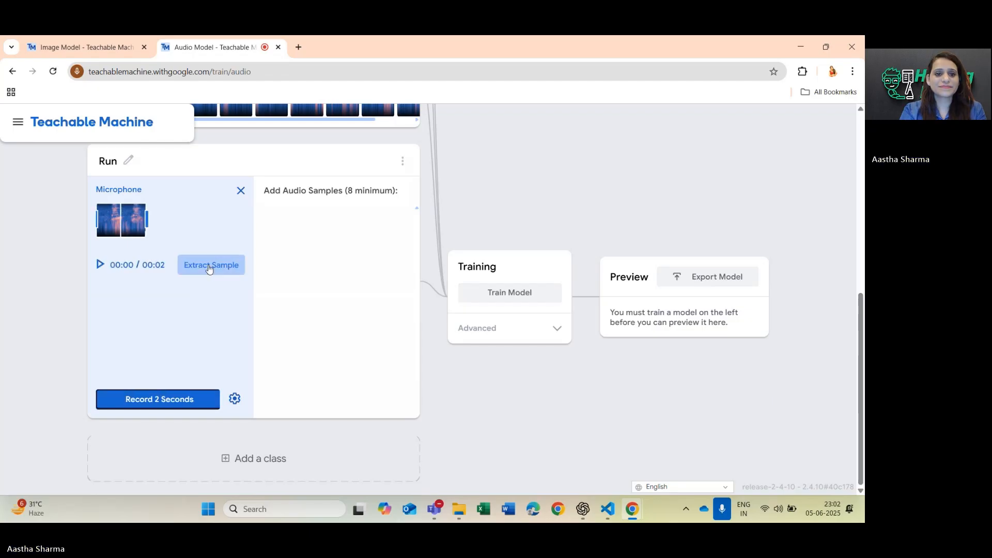
{"action": "left_click", "coordinate": [206, 266]}
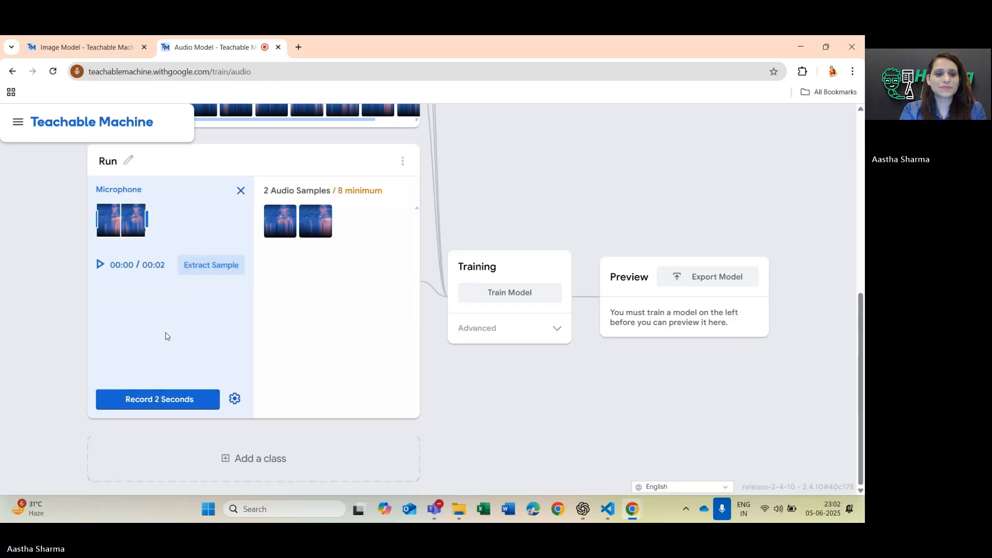
{"action": "left_click", "coordinate": [145, 403]}
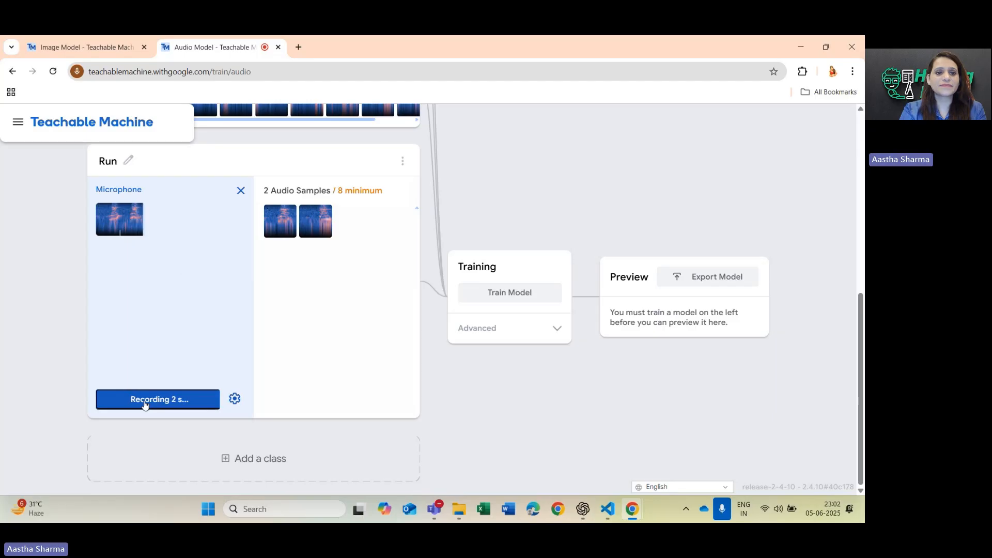
{"action": "left_click", "coordinate": [232, 266]}
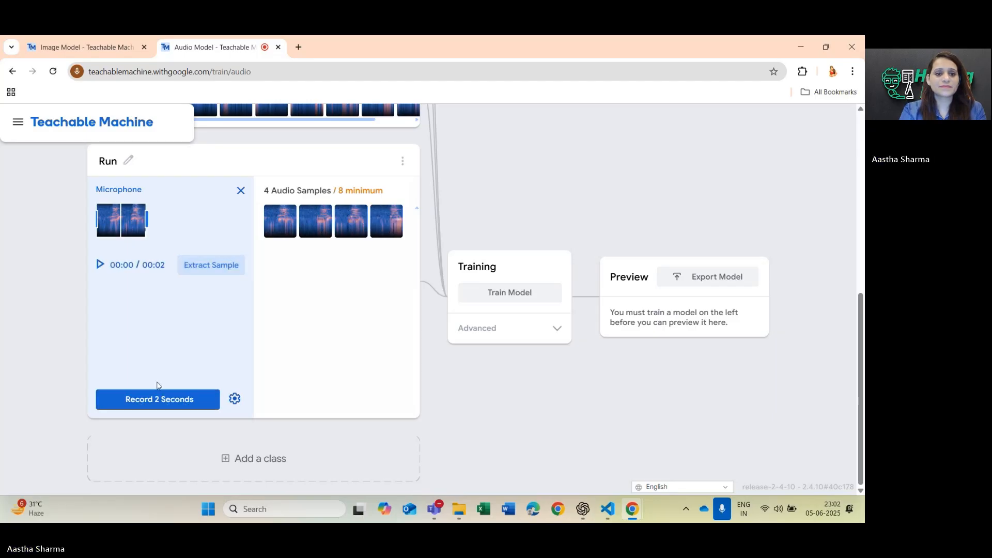
Record three more 2-second clips for the Run class, extracting the samples from each one to reach 10 audio samples.
{"action": "left_click", "coordinate": [152, 400]}
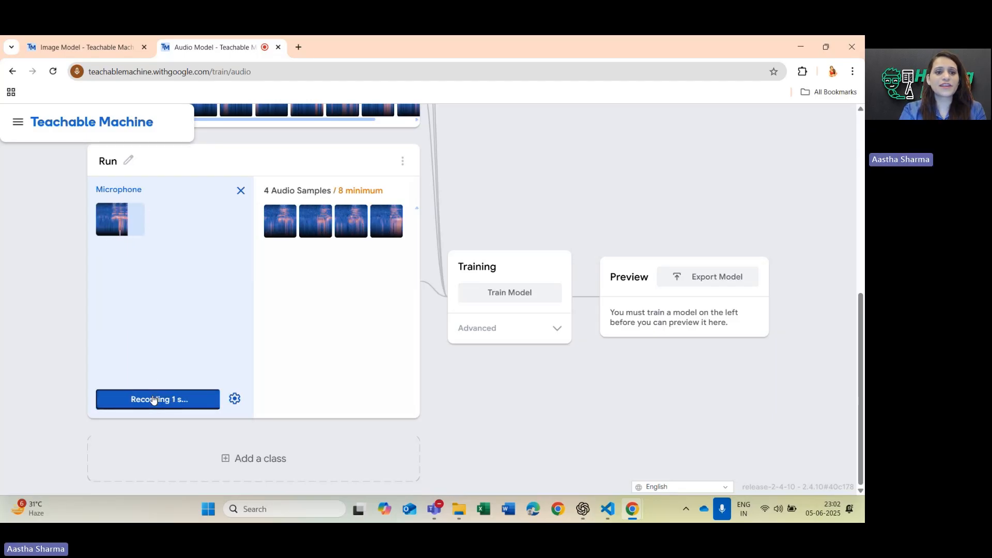
{"action": "left_click", "coordinate": [214, 264]}
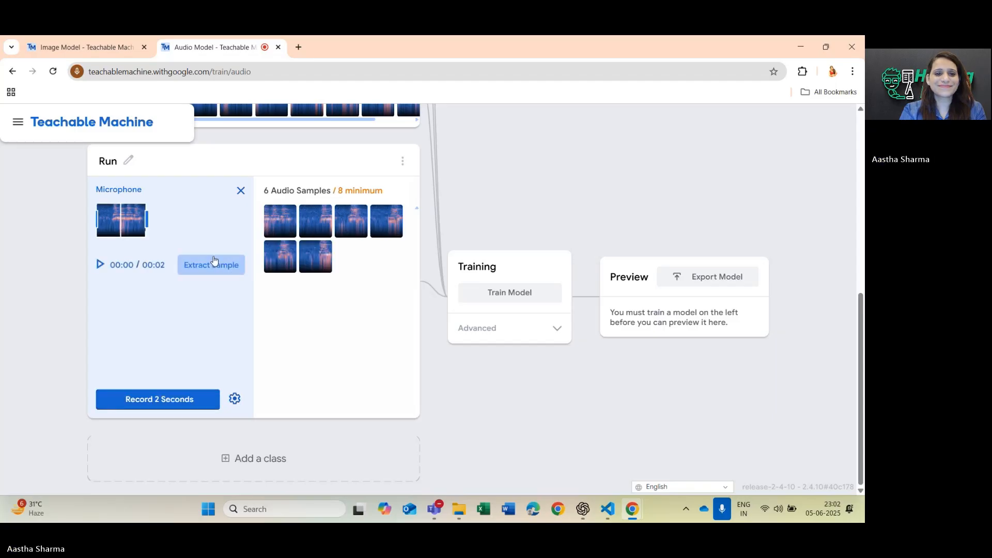
{"action": "left_click", "coordinate": [151, 407]}
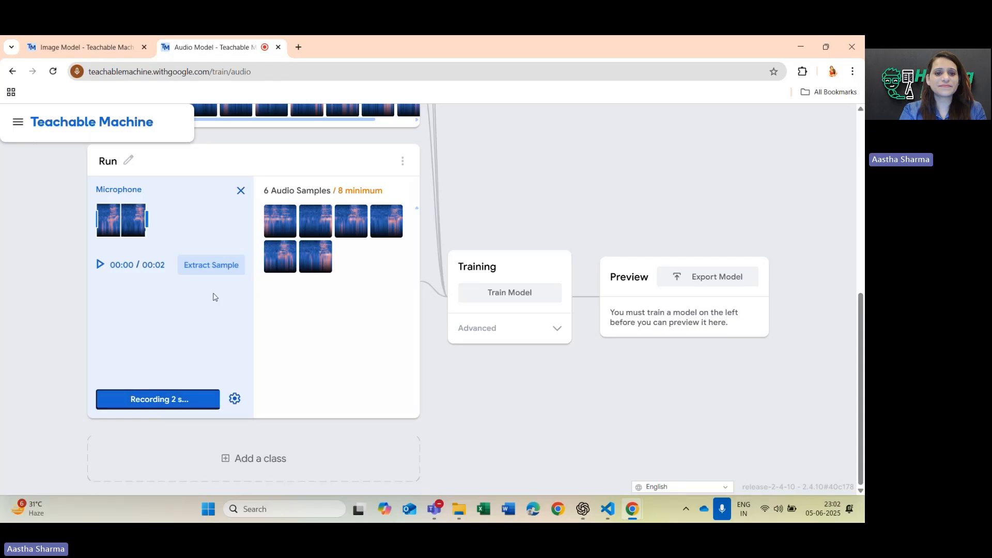
{"action": "left_click", "coordinate": [225, 268]}
{"action": "left_click", "coordinate": [163, 405]}
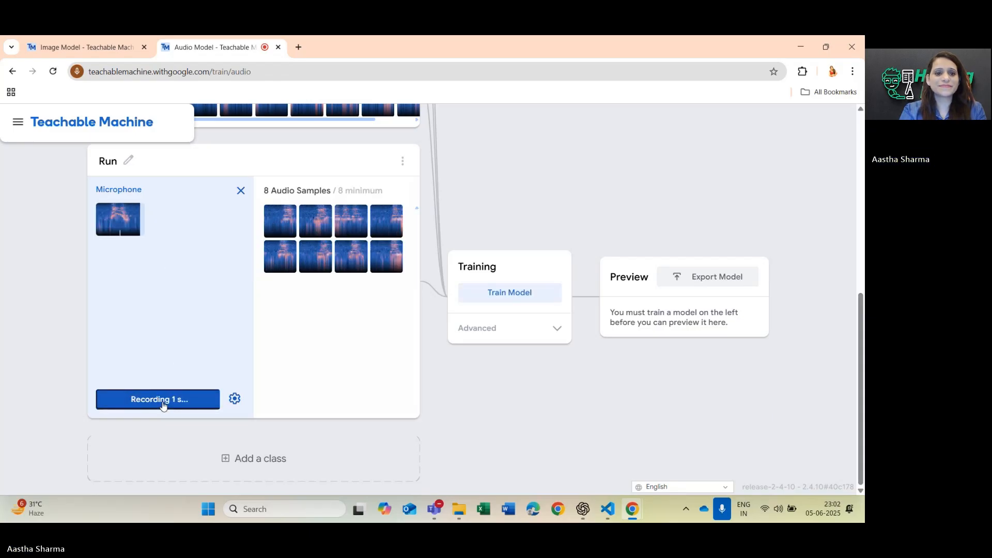
{"action": "left_click", "coordinate": [229, 267]}
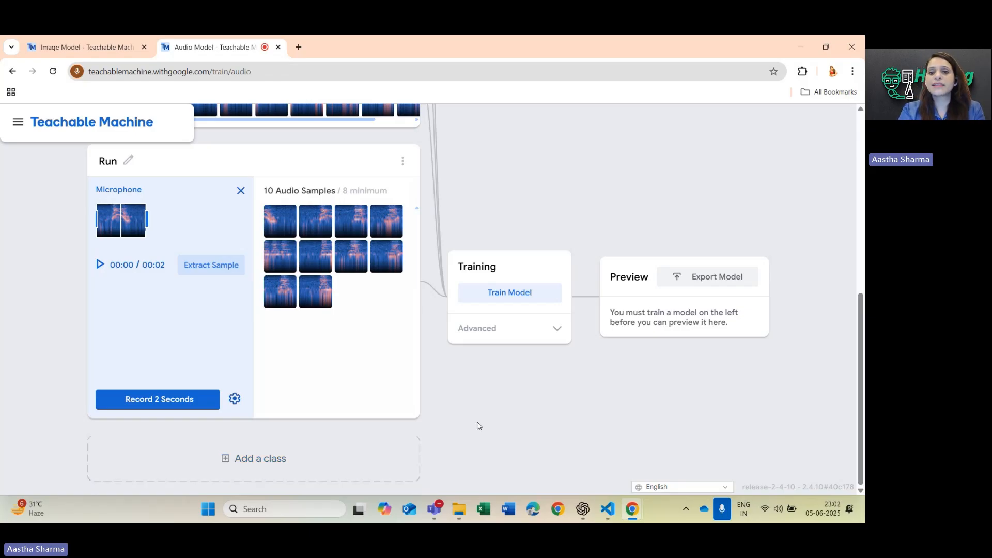
Show the advanced training settings and train the audio model with 50 epochs.
{"action": "left_click", "coordinate": [556, 329]}
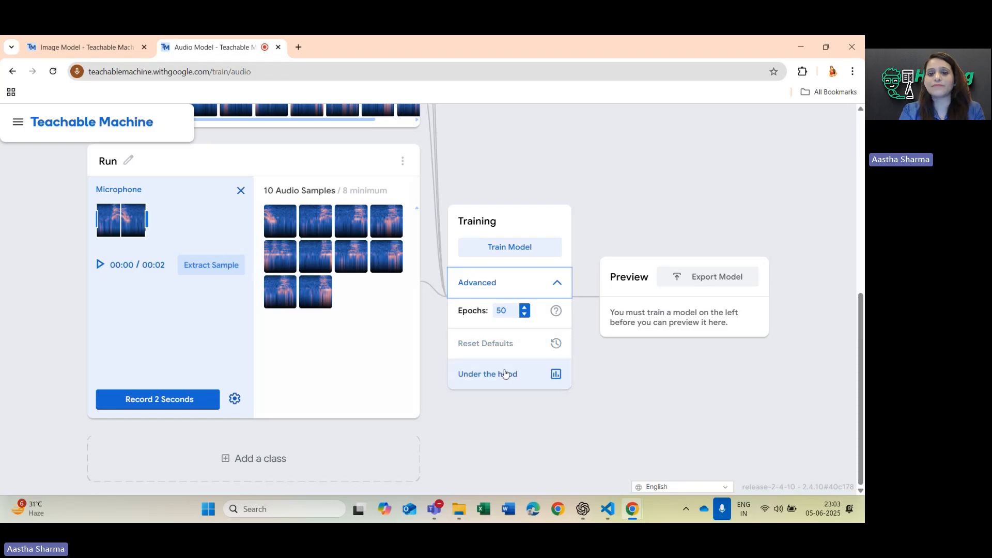
{"action": "left_click", "coordinate": [521, 248]}
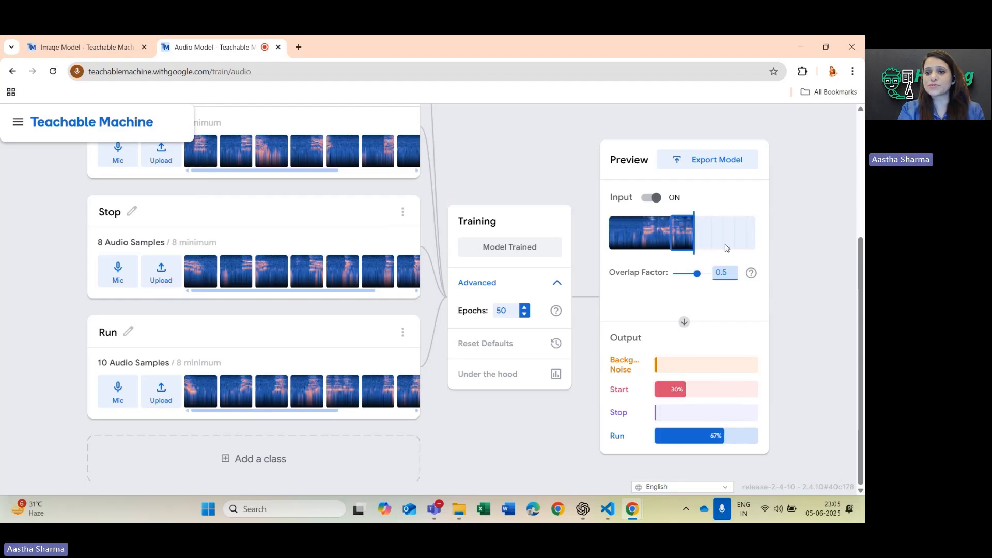
Open the model's export options and read through the Tensorflow.js JavaScript code snippet.
{"action": "left_click", "coordinate": [703, 163]}
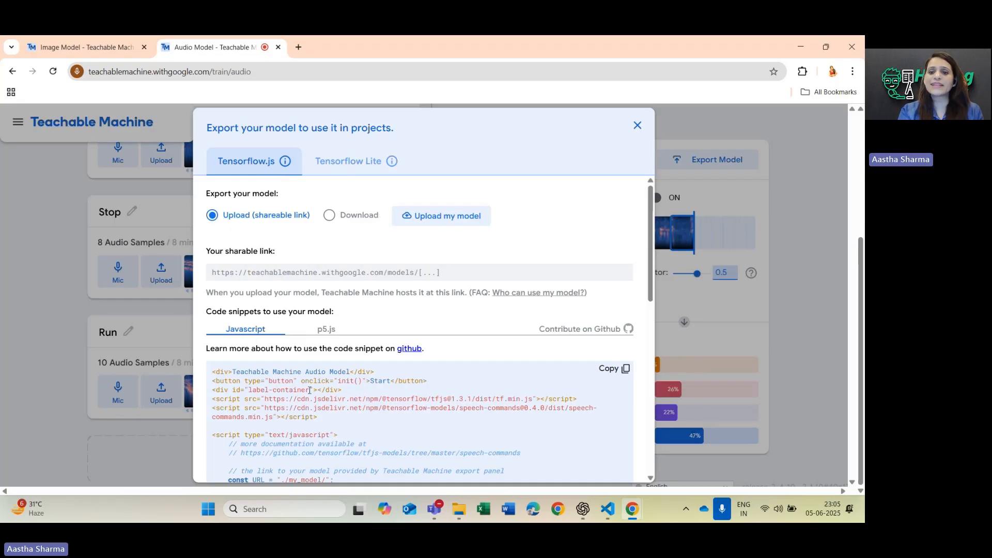
{"action": "scroll", "coordinate": [370, 387], "scroll_direction": "down", "scroll_amount": 2}
{"action": "scroll", "coordinate": [370, 387], "scroll_direction": "down", "scroll_amount": 3}
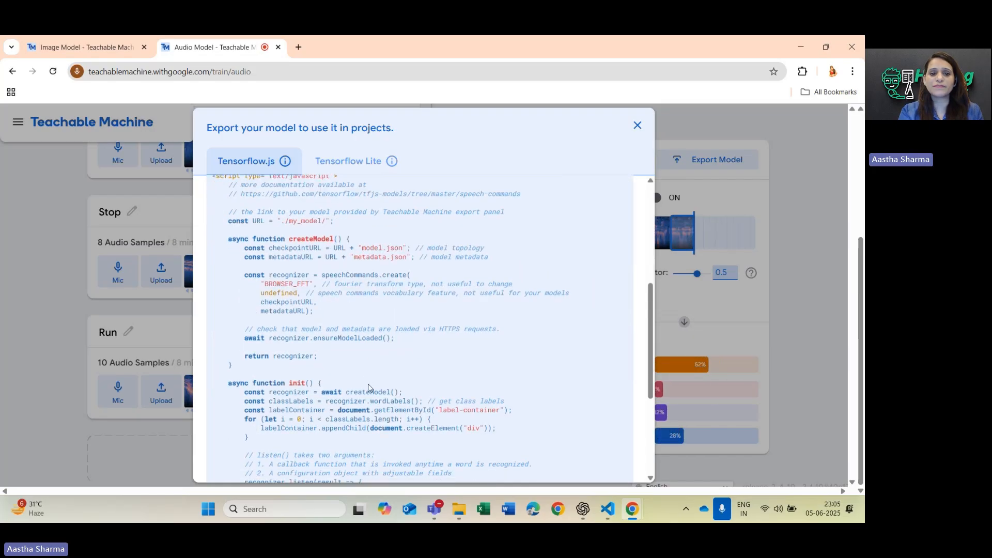
{"action": "scroll", "coordinate": [370, 387], "scroll_direction": "down", "scroll_amount": 2}
{"action": "scroll", "coordinate": [369, 383], "scroll_direction": "down", "scroll_amount": 2}
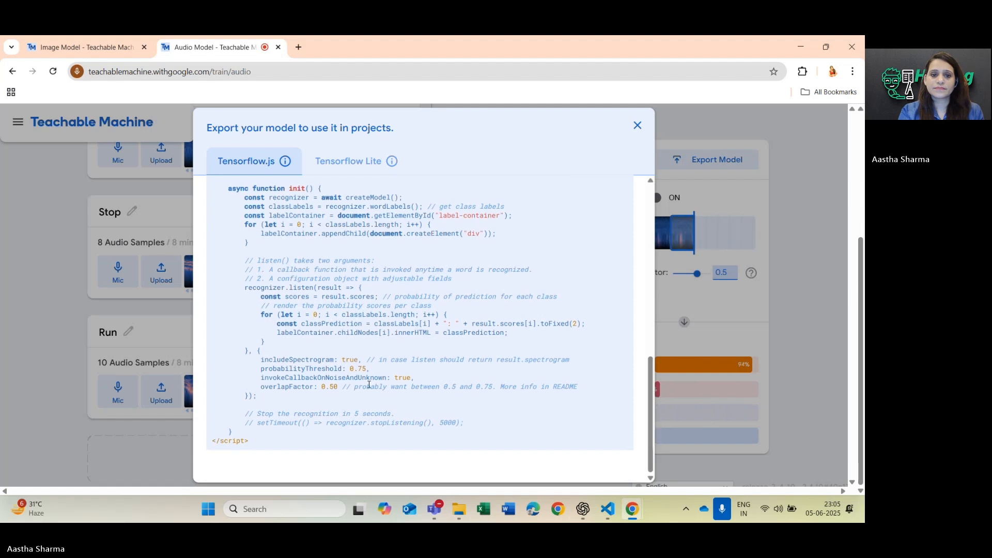
{"action": "scroll", "coordinate": [369, 383], "scroll_direction": "up", "scroll_amount": 1}
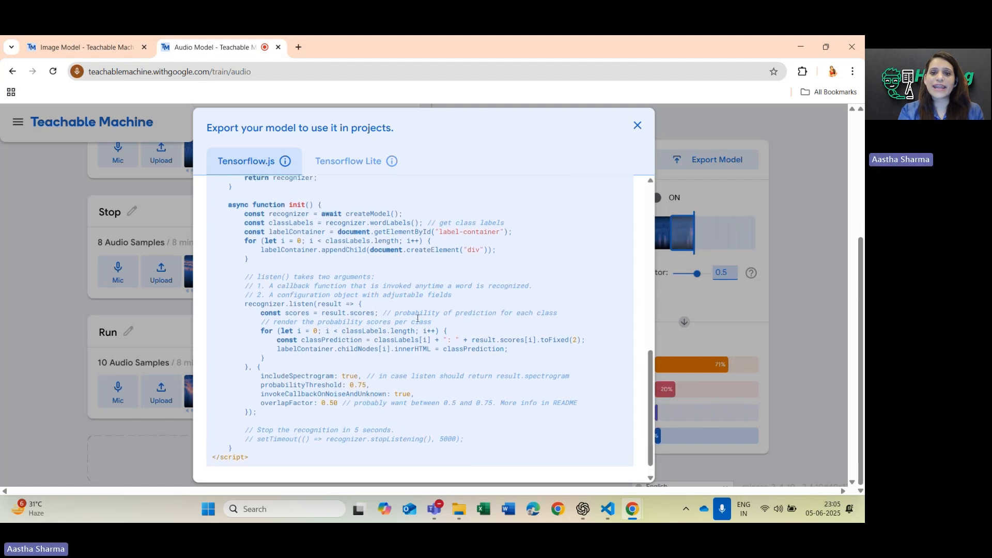
{"action": "scroll", "coordinate": [449, 246], "scroll_direction": "up", "scroll_amount": 1}
{"action": "scroll", "coordinate": [449, 246], "scroll_direction": "up", "scroll_amount": 5}
Review the Tensorflow Lite export instructions for Android and download the converted model.
{"action": "left_click", "coordinate": [351, 160]}
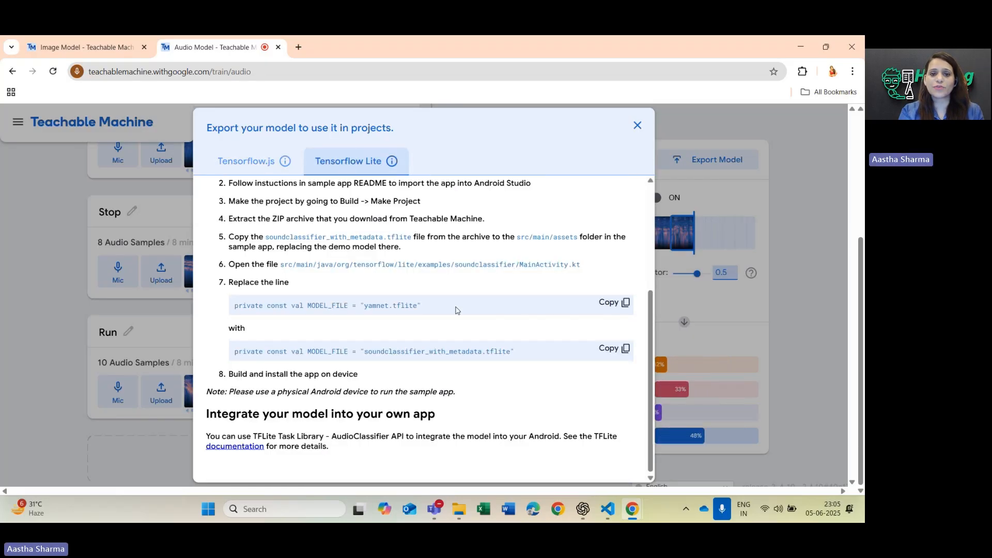
{"action": "scroll", "coordinate": [457, 310], "scroll_direction": "up", "scroll_amount": 5}
{"action": "scroll", "coordinate": [456, 310], "scroll_direction": "up", "scroll_amount": 1}
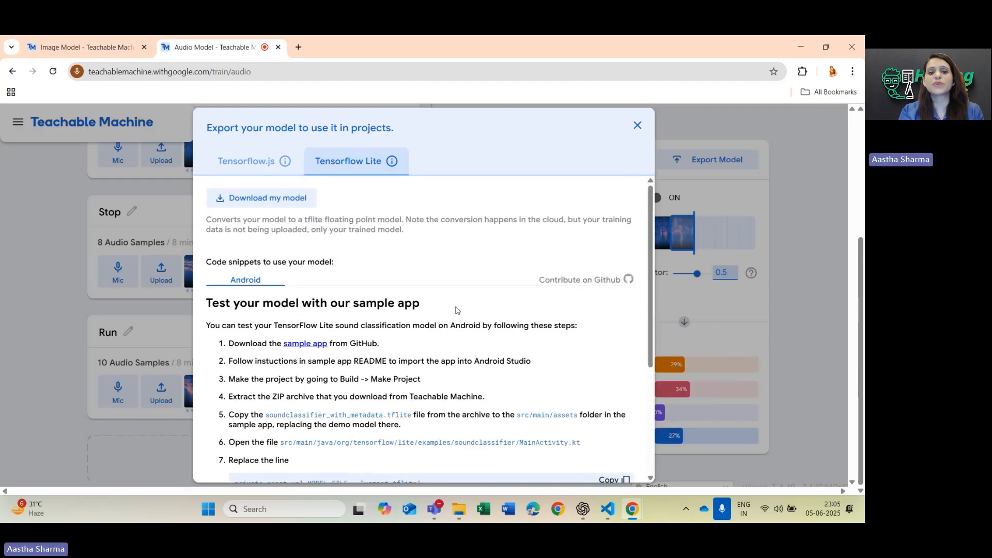
{"action": "scroll", "coordinate": [456, 310], "scroll_direction": "down", "scroll_amount": 1}
{"action": "scroll", "coordinate": [456, 310], "scroll_direction": "up", "scroll_amount": 1}
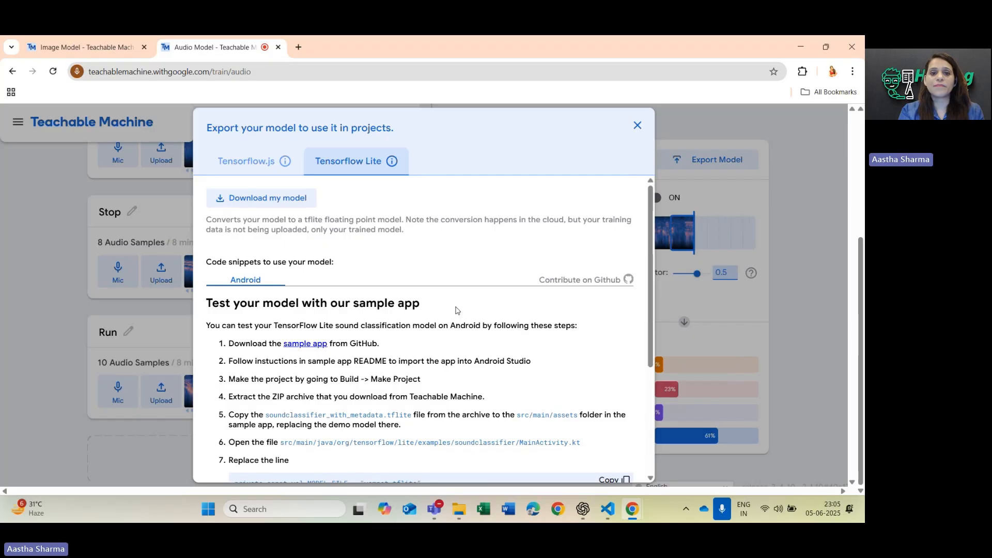
{"action": "left_click", "coordinate": [639, 128]}
{"action": "left_click", "coordinate": [717, 161]}
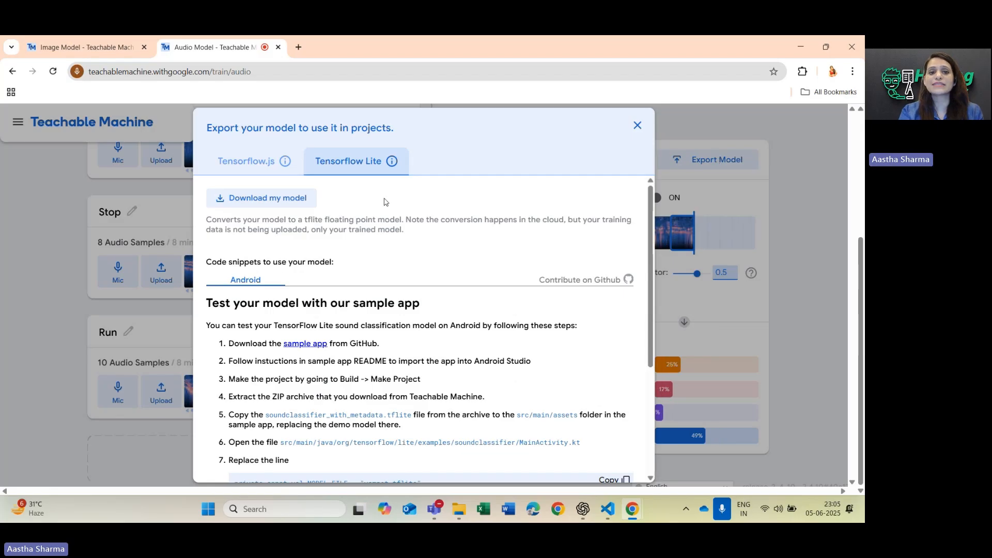
{"action": "left_click", "coordinate": [236, 200]}
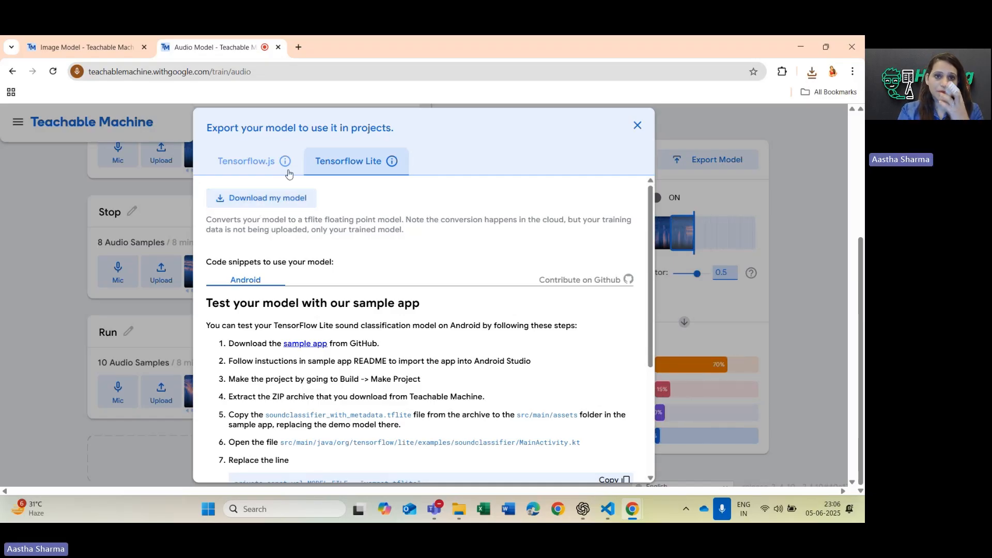
Upload the model as a Tensorflow.js export with a shareable link and copy that link.
{"action": "left_click", "coordinate": [275, 161]}
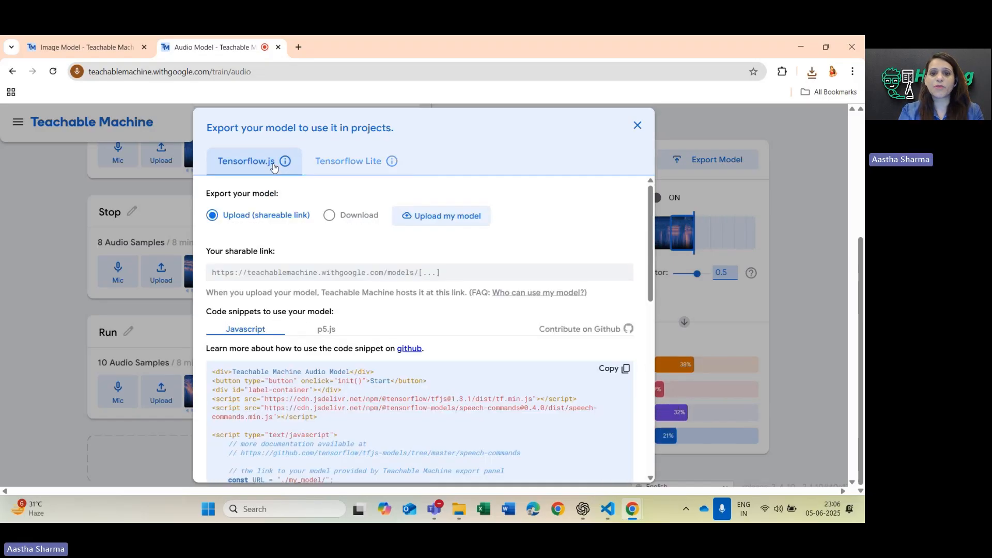
{"action": "left_click", "coordinate": [449, 216]}
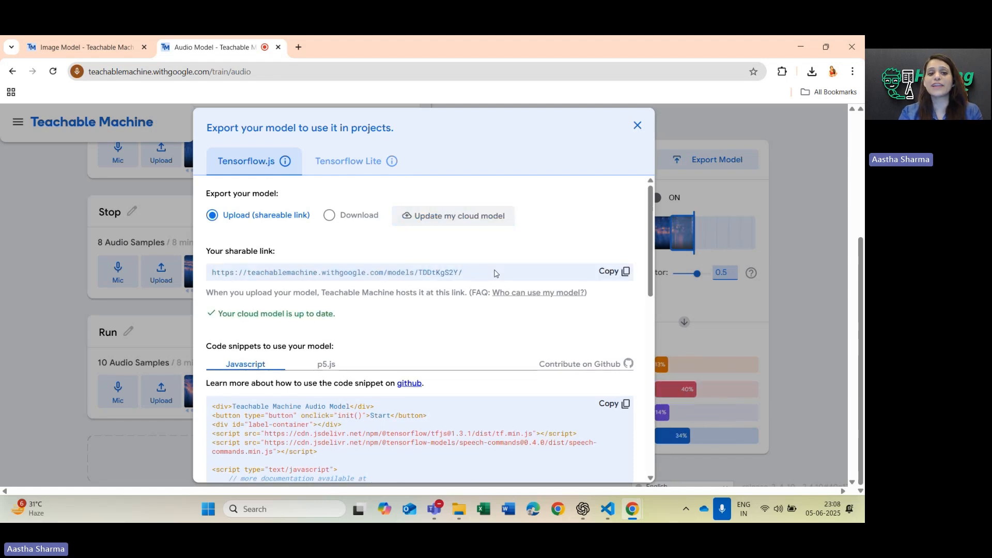
{"action": "left_click", "coordinate": [625, 272]}
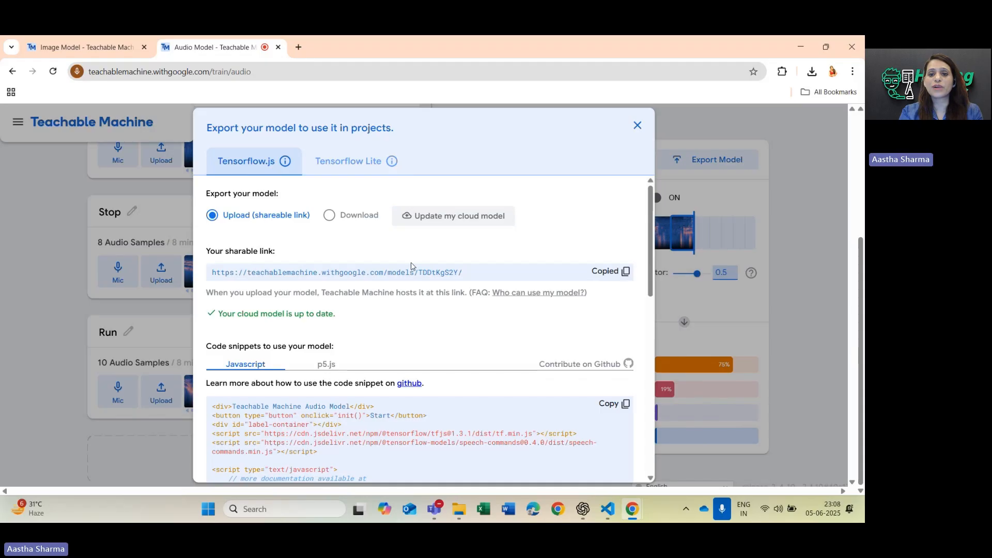
Open the copied model link in a new browser tab and look over the hosted model's files and live preview.
{"action": "scroll", "coordinate": [493, 408], "scroll_direction": "down", "scroll_amount": 3}
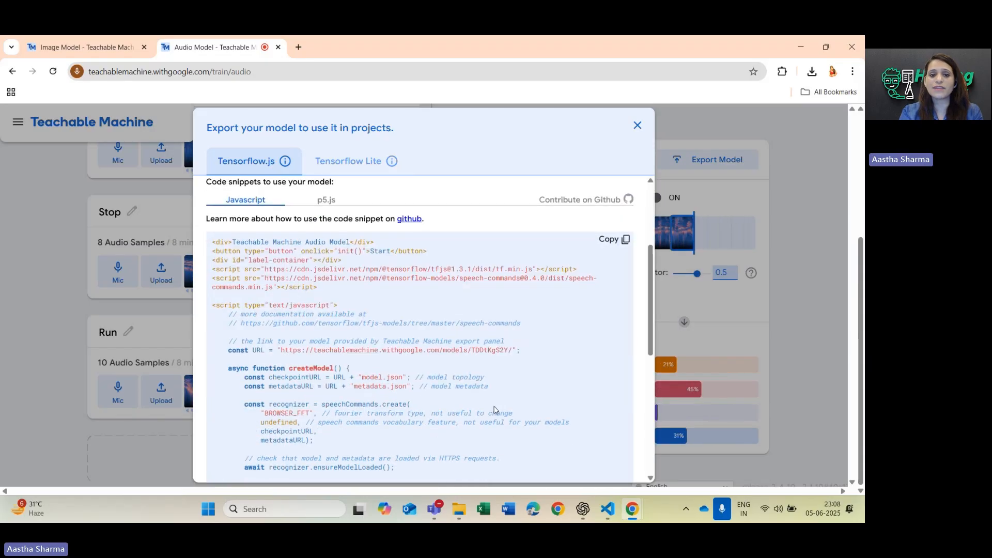
{"action": "scroll", "coordinate": [494, 409], "scroll_direction": "down", "scroll_amount": 6}
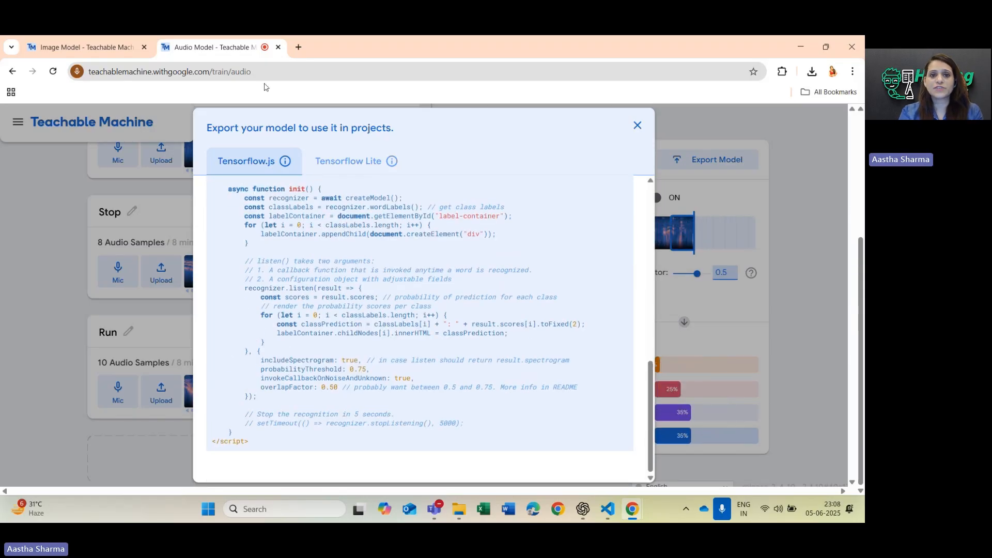
{"action": "left_click", "coordinate": [299, 47]}
{"action": "left_click", "coordinate": [298, 68]}
{"action": "key", "text": "ctrl+v"}
{"action": "key", "text": "Return"}
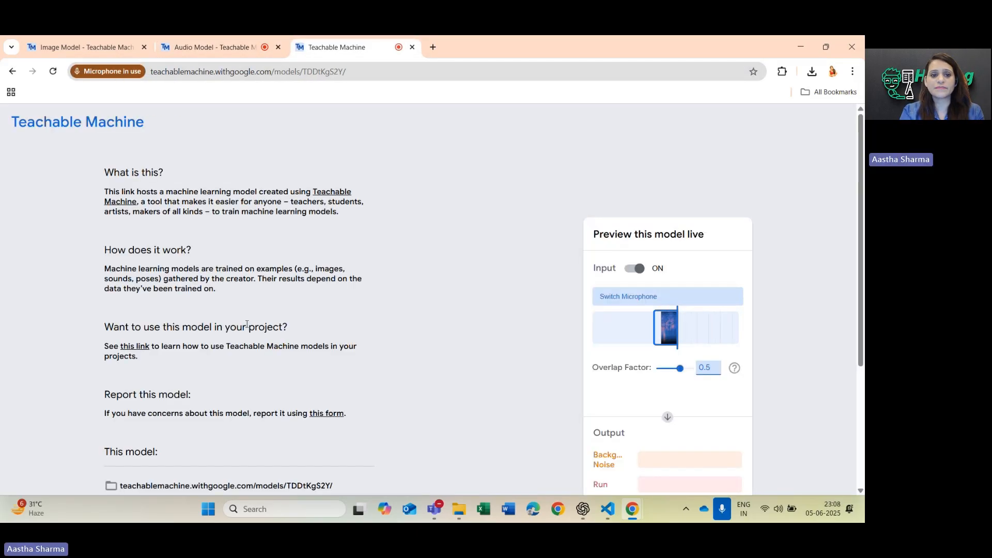
{"action": "scroll", "coordinate": [368, 394], "scroll_direction": "down", "scroll_amount": 4}
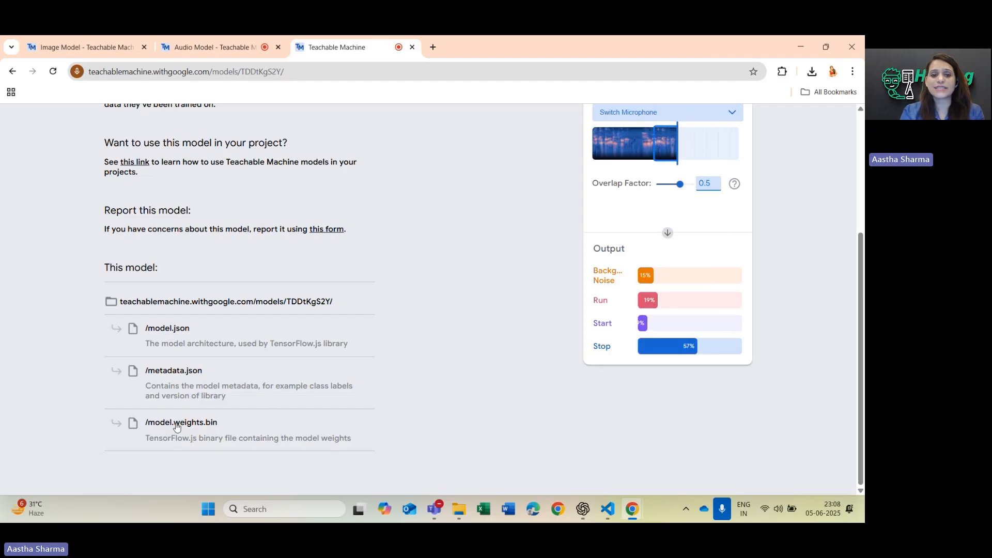
{"action": "scroll", "coordinate": [218, 271], "scroll_direction": "up", "scroll_amount": 2}
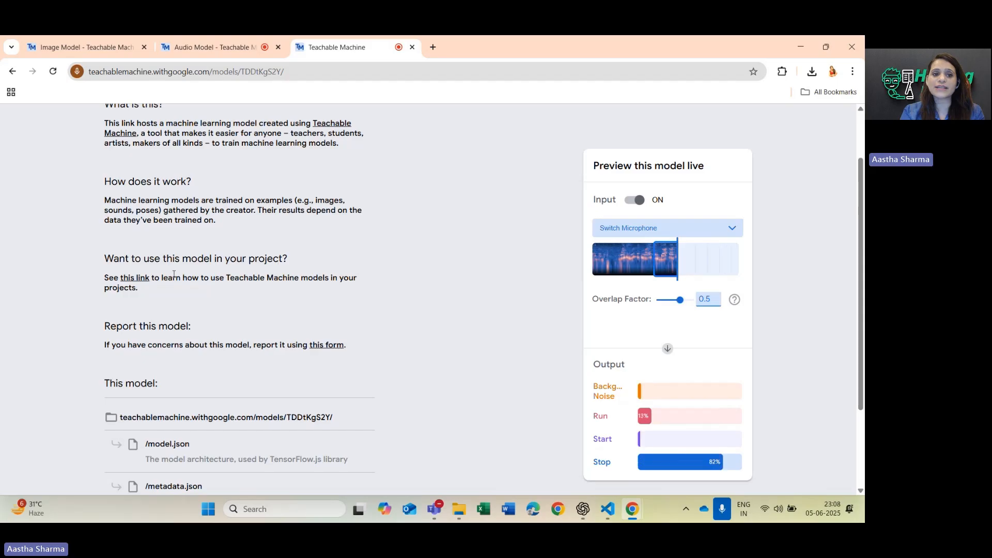
Open the help link on using models in projects and read through the FAQ topics down to Tools and Resources.
{"action": "left_click", "coordinate": [134, 279]}
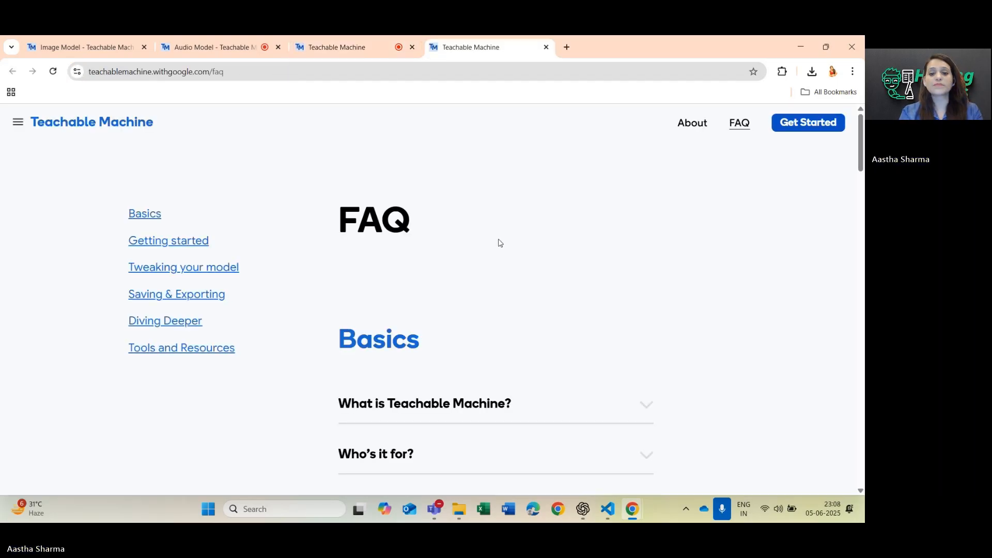
{"action": "scroll", "coordinate": [498, 241], "scroll_direction": "down", "scroll_amount": 3}
{"action": "scroll", "coordinate": [441, 414], "scroll_direction": "down", "scroll_amount": 4}
{"action": "scroll", "coordinate": [440, 414], "scroll_direction": "down", "scroll_amount": 4}
{"action": "scroll", "coordinate": [441, 413], "scroll_direction": "down", "scroll_amount": 5}
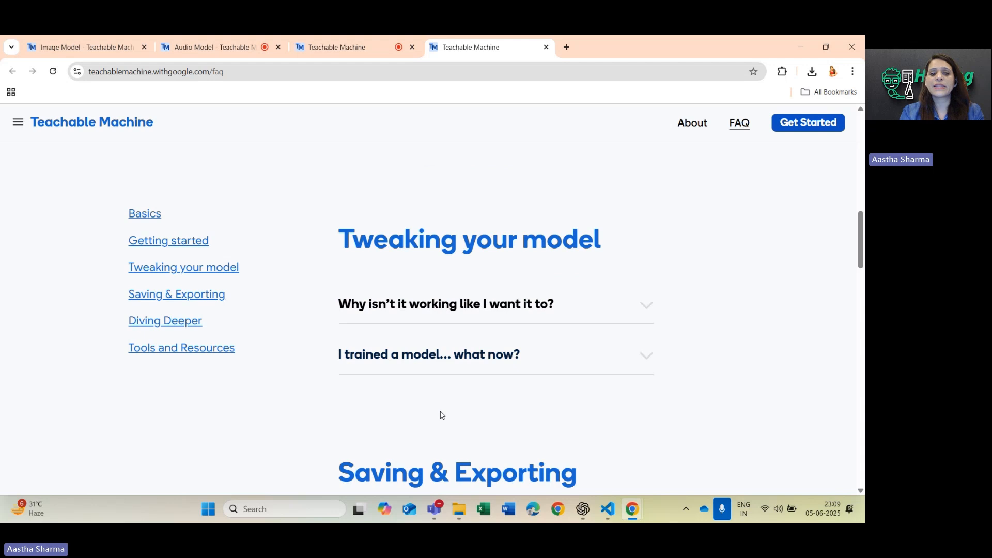
{"action": "scroll", "coordinate": [441, 414], "scroll_direction": "down", "scroll_amount": 2}
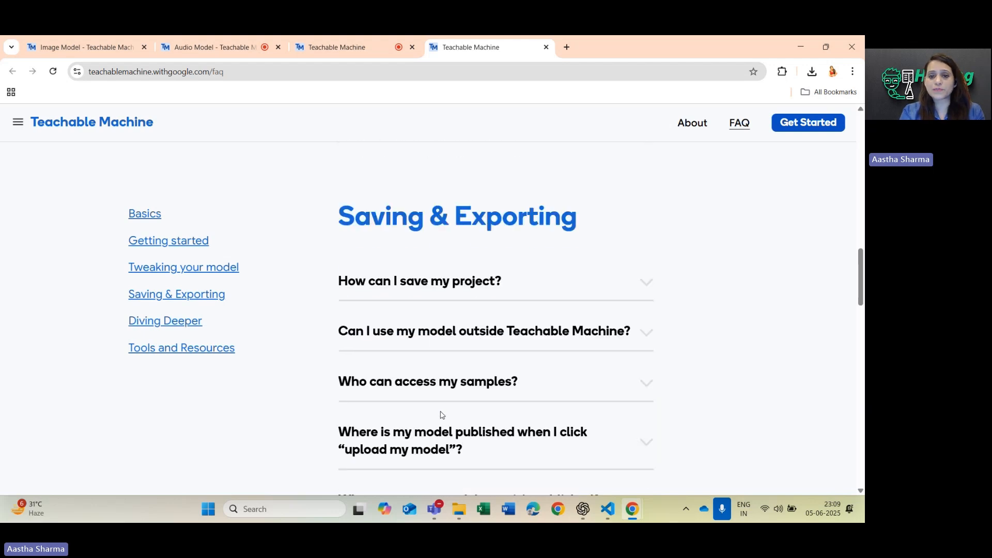
{"action": "scroll", "coordinate": [440, 414], "scroll_direction": "down", "scroll_amount": 2}
{"action": "scroll", "coordinate": [440, 415], "scroll_direction": "down", "scroll_amount": 3}
{"action": "scroll", "coordinate": [441, 414], "scroll_direction": "down", "scroll_amount": 8}
{"action": "scroll", "coordinate": [441, 415], "scroll_direction": "down", "scroll_amount": 3}
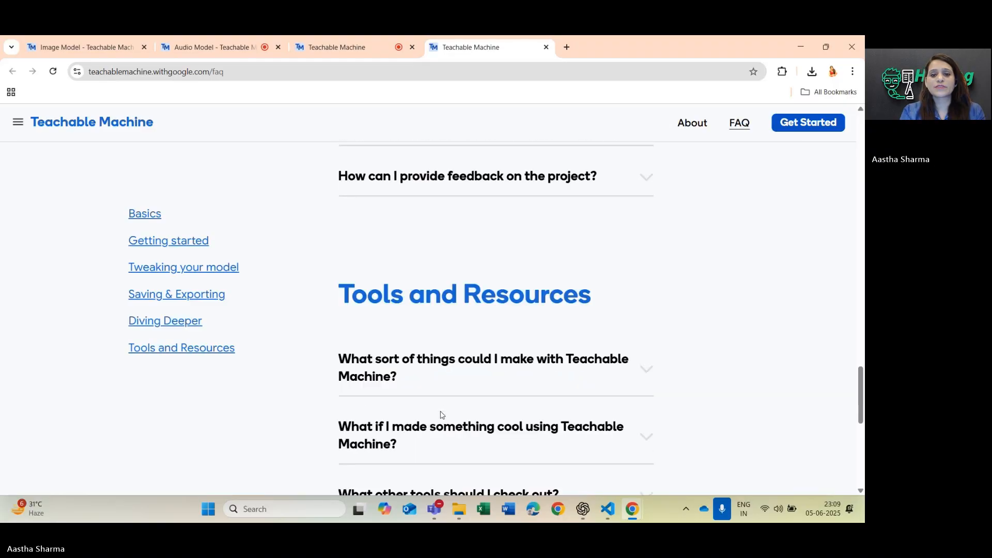
{"action": "scroll", "coordinate": [441, 415], "scroll_direction": "down", "scroll_amount": 2}
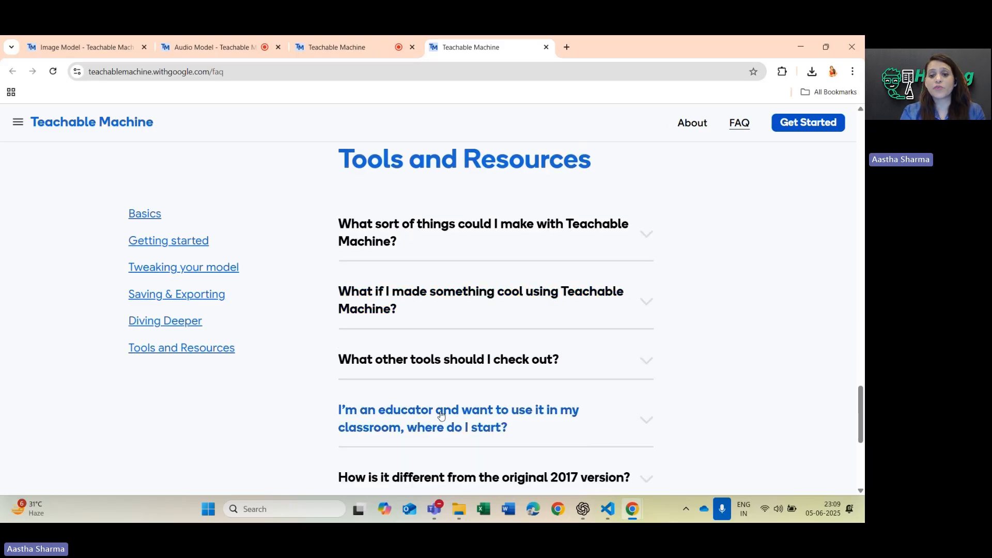
{"action": "scroll", "coordinate": [441, 415], "scroll_direction": "down", "scroll_amount": 4}
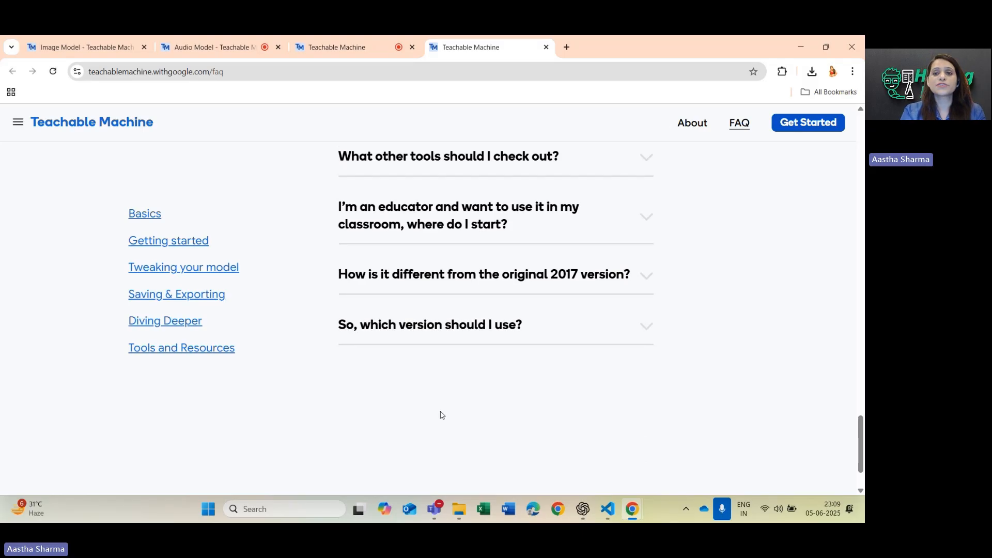
Start a new project and close the audio model and hosted model tabs, leaving the project type choices in view.
{"action": "left_click", "coordinate": [19, 125]}
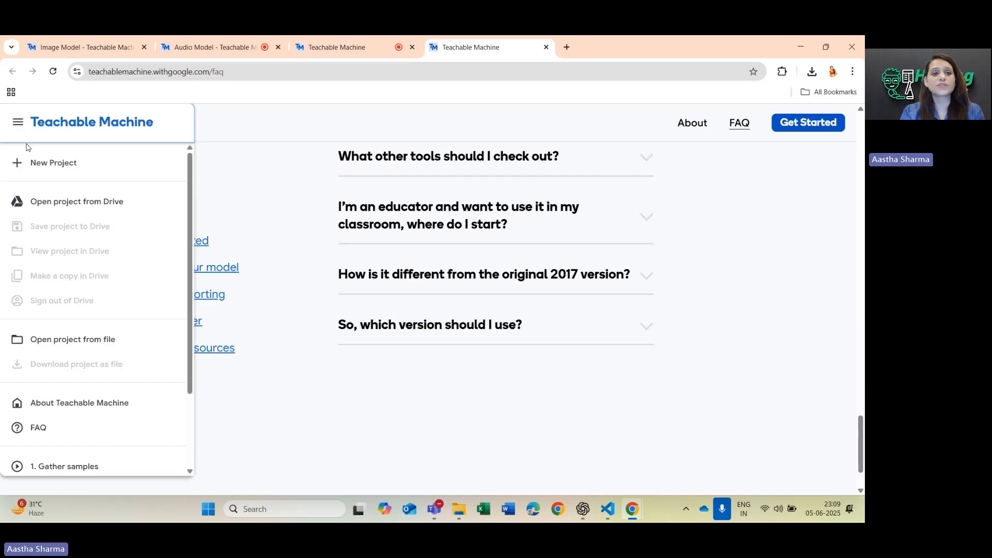
{"action": "left_click", "coordinate": [44, 171]}
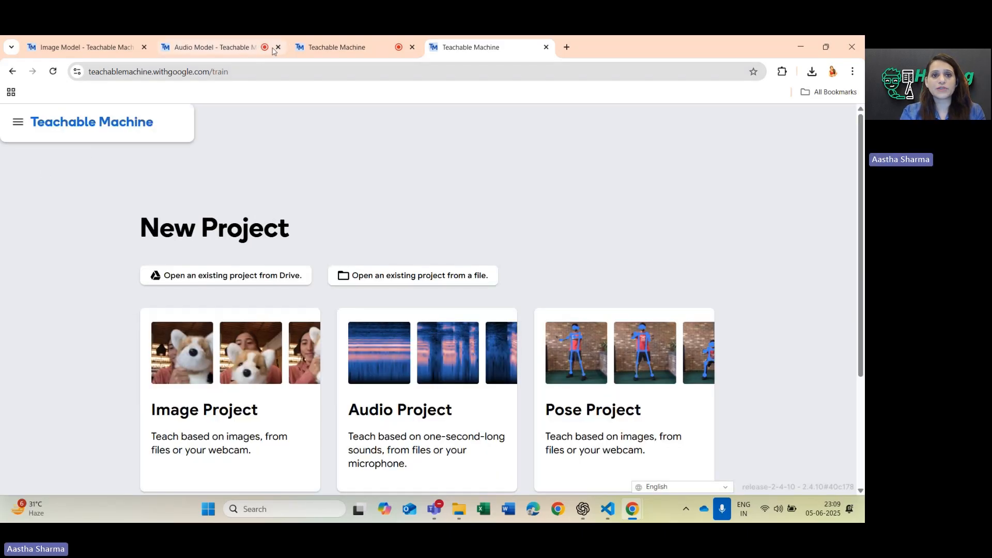
{"action": "left_click", "coordinate": [278, 47]}
{"action": "left_click", "coordinate": [484, 144]}
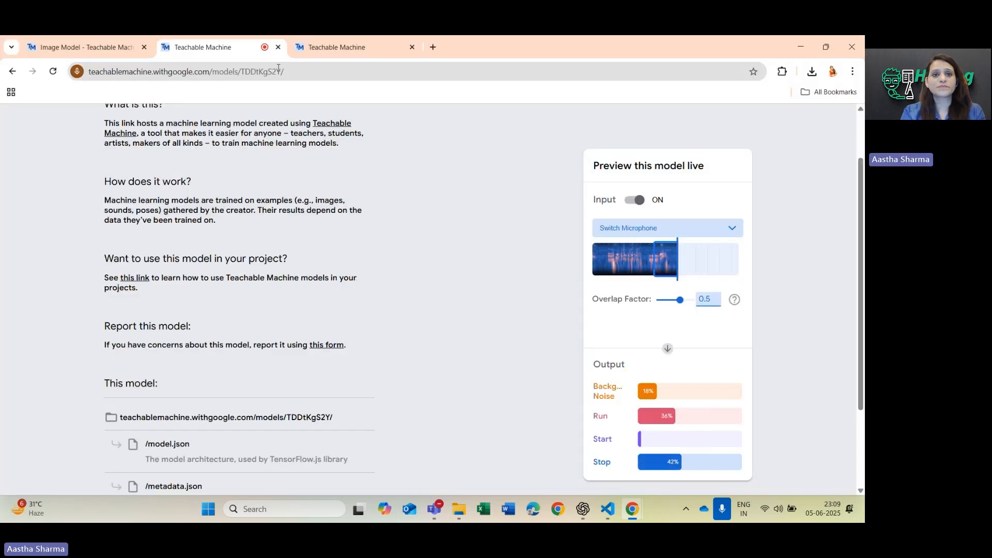
{"action": "left_click", "coordinate": [278, 47]}
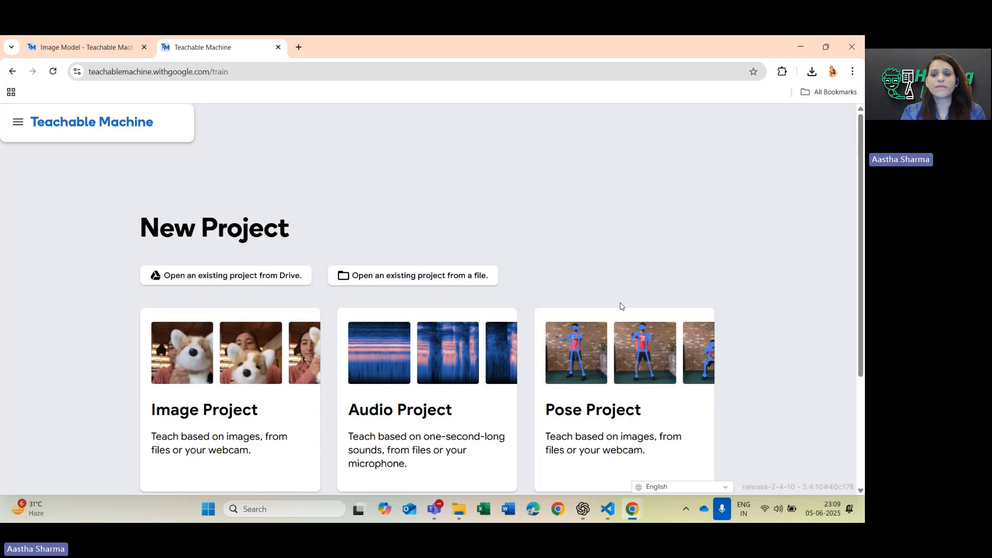
{"action": "scroll", "coordinate": [628, 412], "scroll_direction": "down", "scroll_amount": 1}
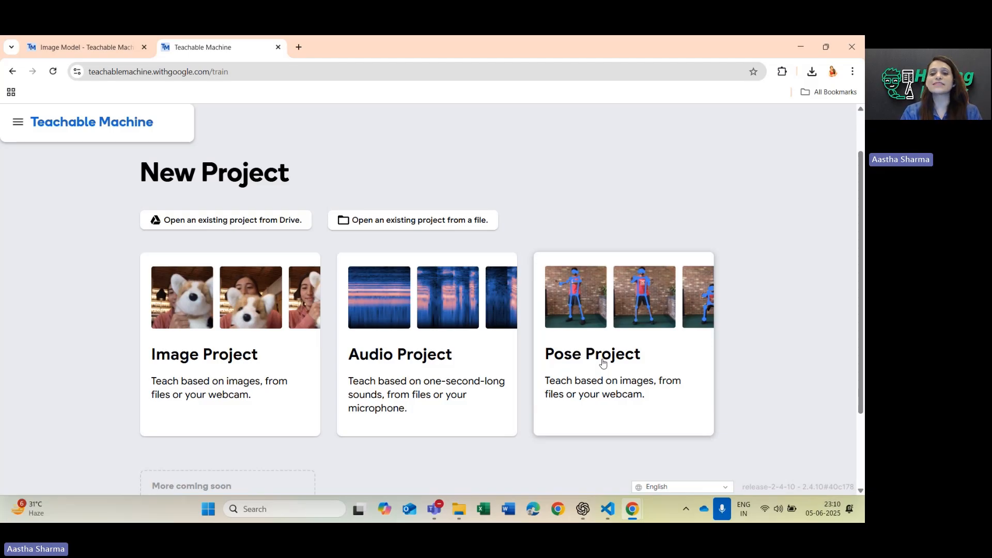
Create a new pose project and rename its first class as Wrong.
{"action": "left_click", "coordinate": [609, 349]}
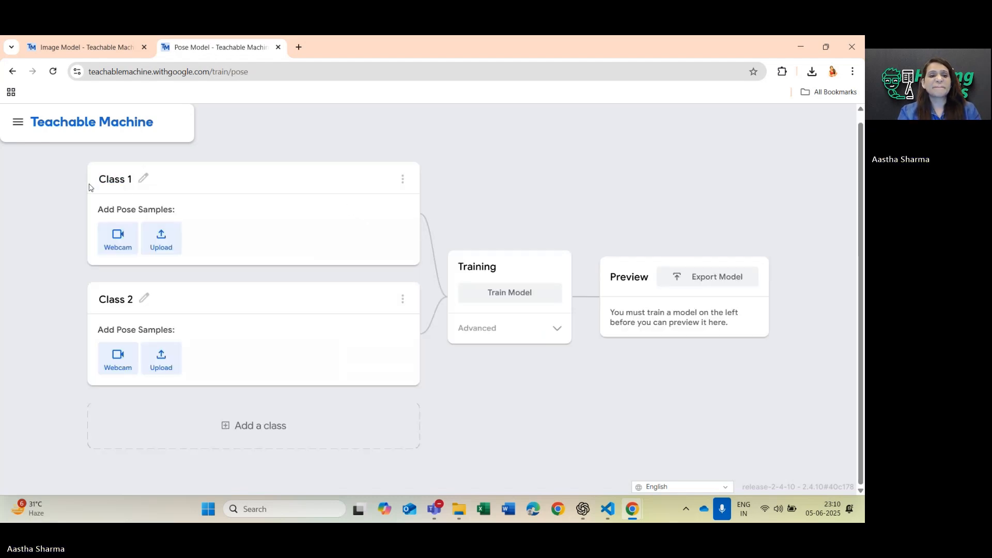
{"action": "left_click", "coordinate": [145, 182]}
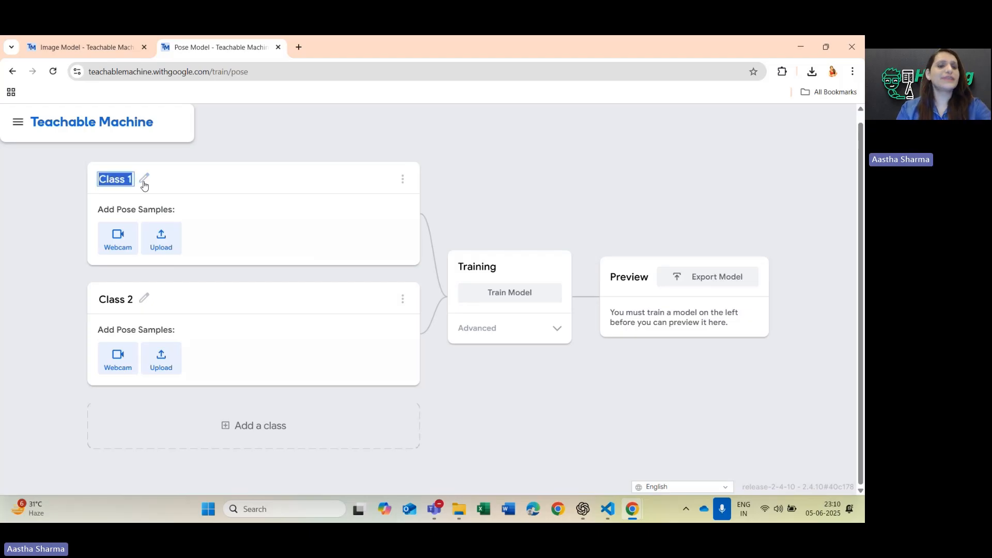
{"action": "type", "text": "wrong"}
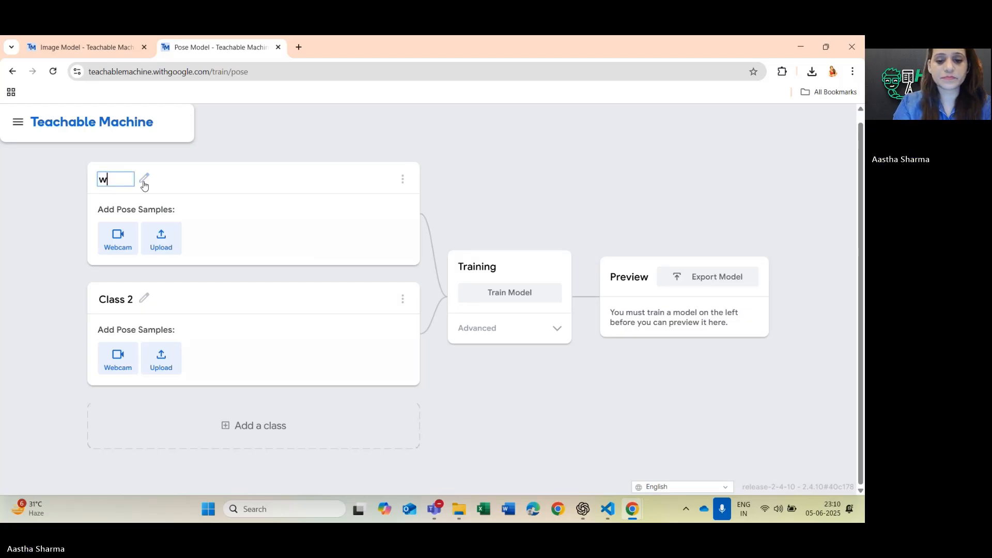
{"action": "left_click", "coordinate": [107, 181]}
{"action": "key", "text": "BackSpace"}
{"action": "key", "text": "Caps_Lock"}
{"action": "type", "text": "W"}
{"action": "key", "text": "Caps_Lock"}
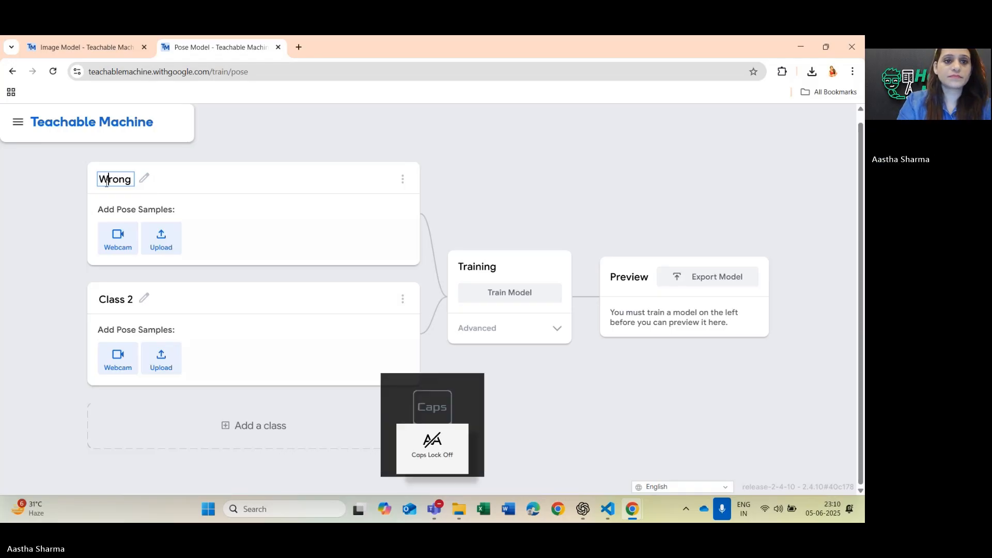
Rename the second class as Right.
{"action": "left_click", "coordinate": [145, 300]}
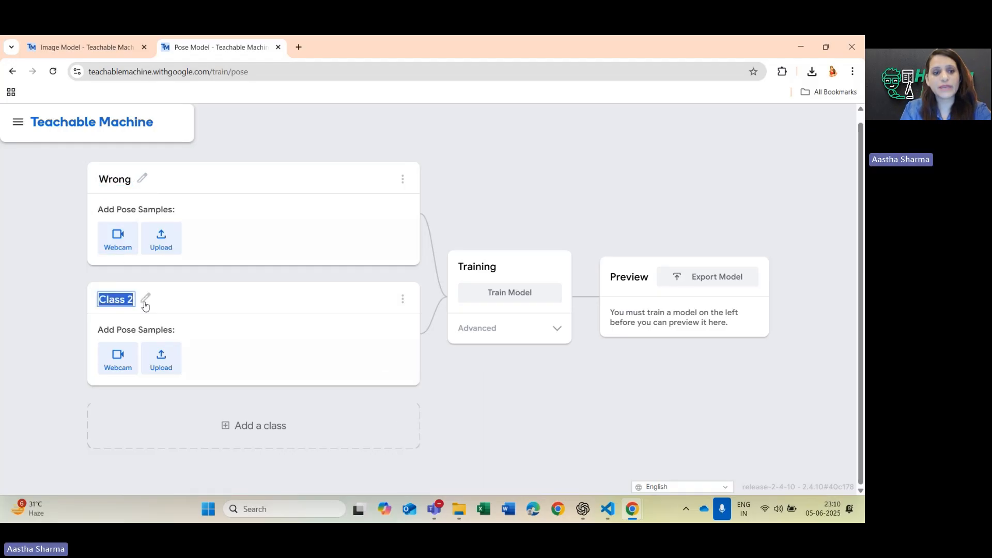
{"action": "key", "text": "Caps_Lock"}
{"action": "type", "text": "R"}
{"action": "key", "text": "Caps_Lock"}
{"action": "type", "text": "ight"}
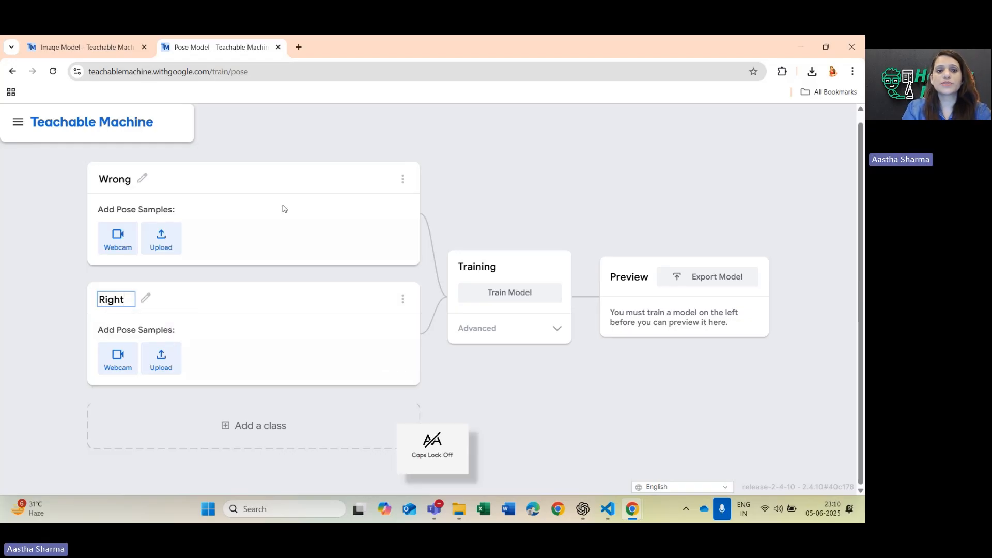
{"action": "key", "text": "Return"}
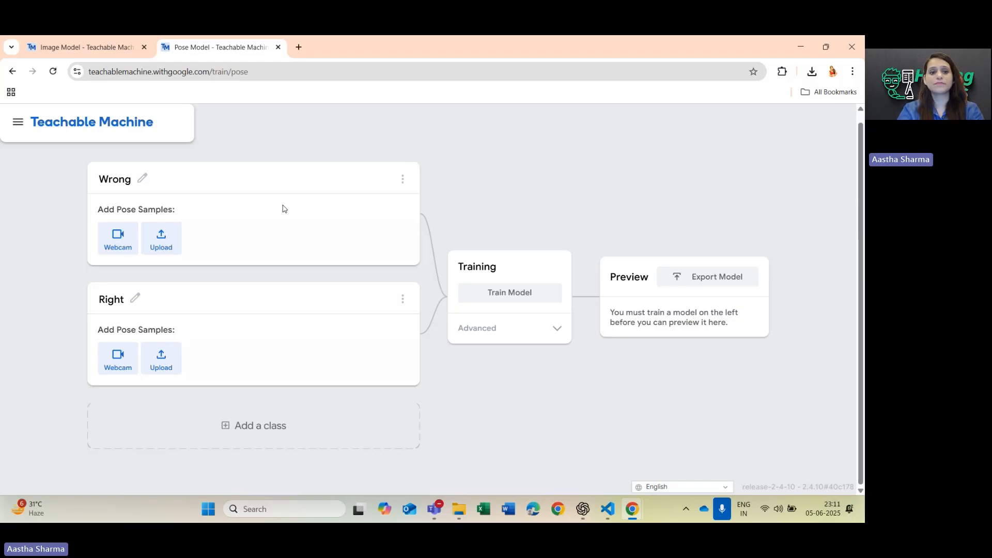
Allow camera access for this visit only and record about 43 thumbs-down webcam pose samples for the Wrong class.
{"action": "left_click", "coordinate": [117, 238]}
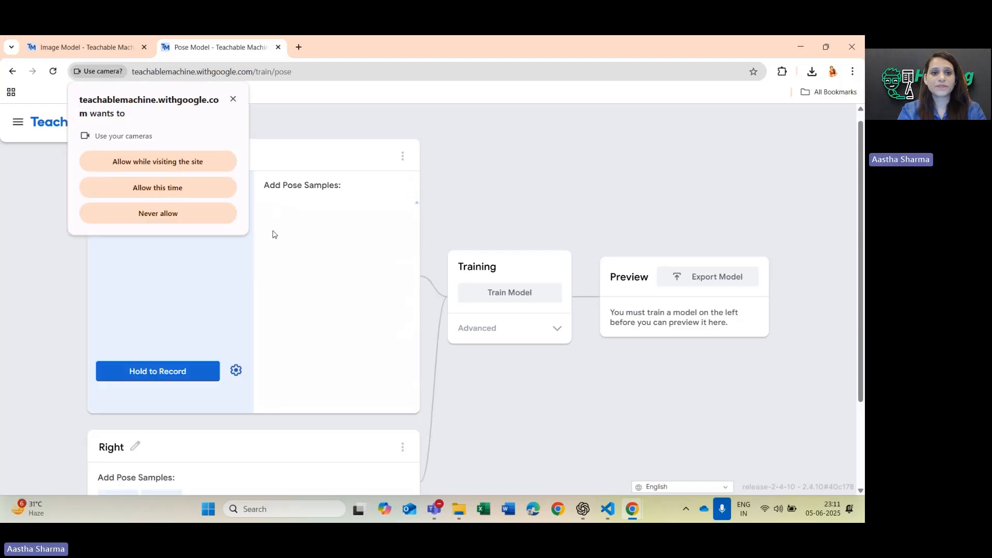
{"action": "left_click", "coordinate": [174, 188]}
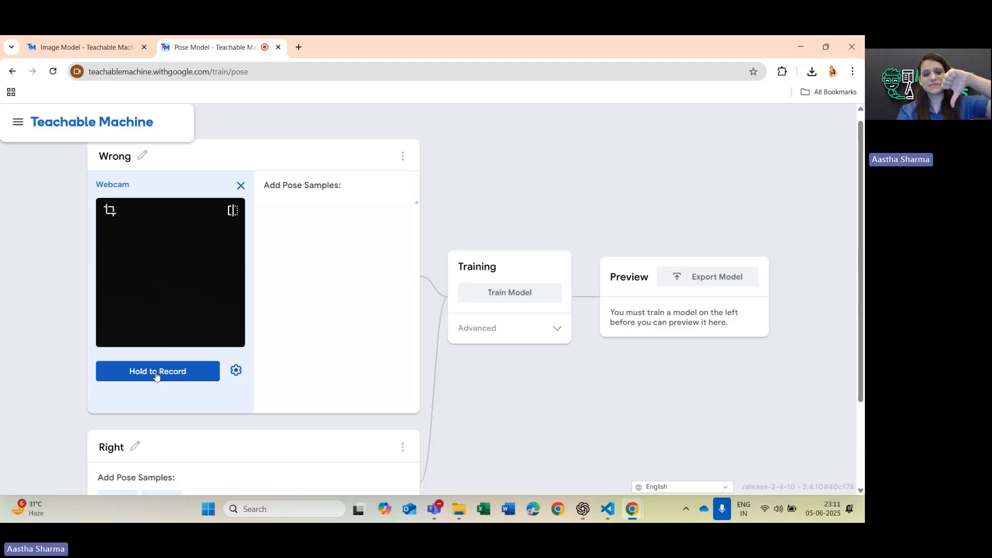
{"action": "left_click_drag", "start_coordinate": [157, 376], "coordinate": [157, 376]}
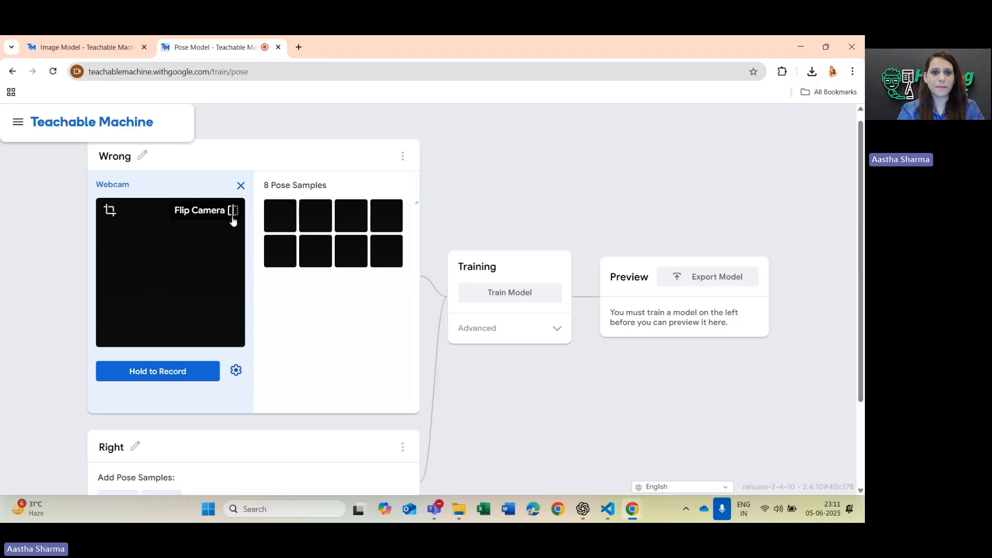
{"action": "left_click", "coordinate": [236, 371]}
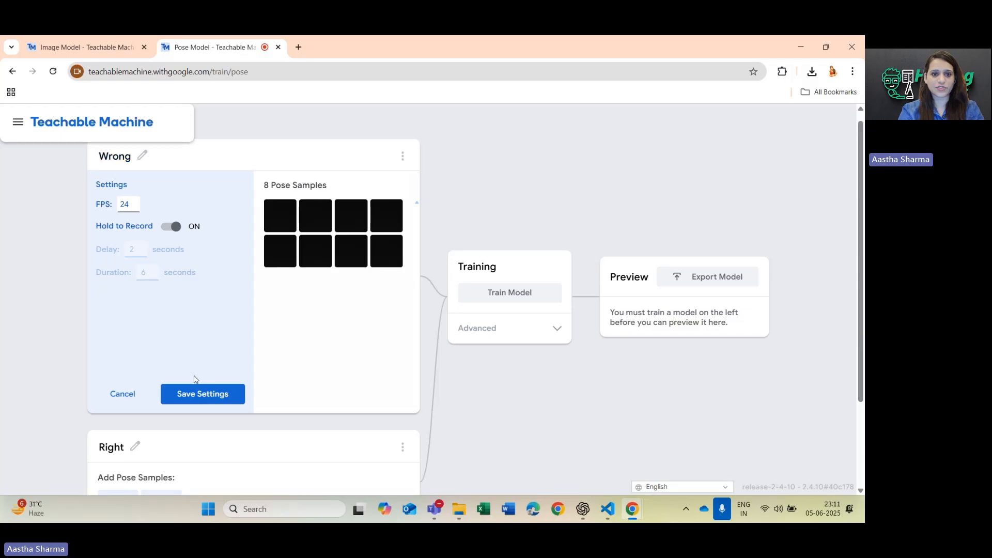
{"action": "left_click", "coordinate": [124, 395]}
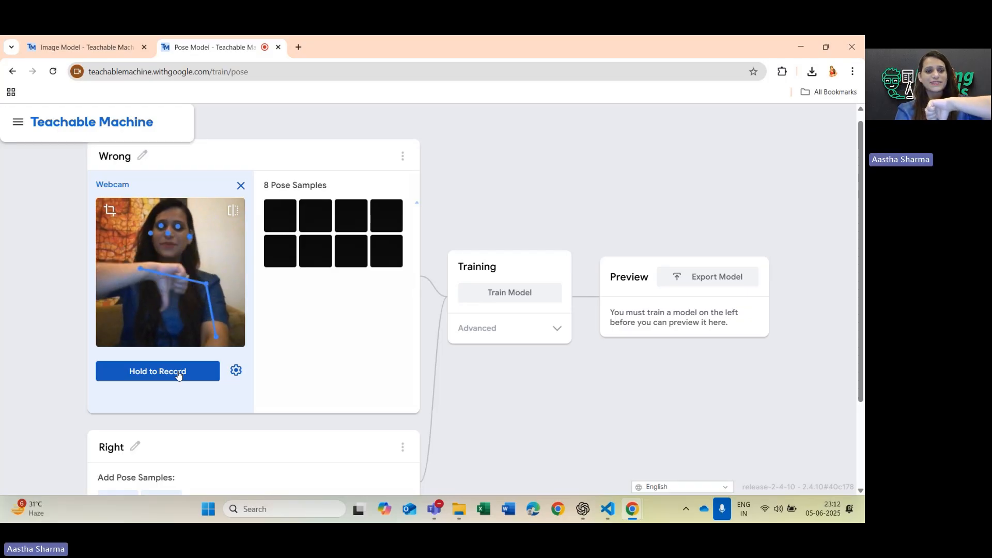
{"action": "left_click_drag", "start_coordinate": [178, 374], "coordinate": [178, 374]}
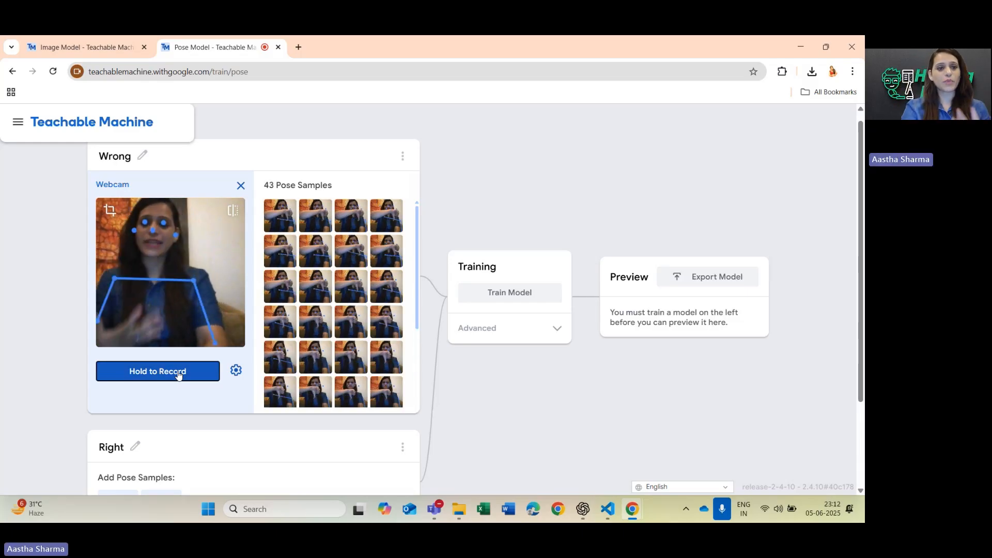
Record about 18 thumbs-up webcam pose samples for the Right class.
{"action": "scroll", "coordinate": [316, 393], "scroll_direction": "down", "scroll_amount": 2}
{"action": "scroll", "coordinate": [507, 433], "scroll_direction": "down", "scroll_amount": 2}
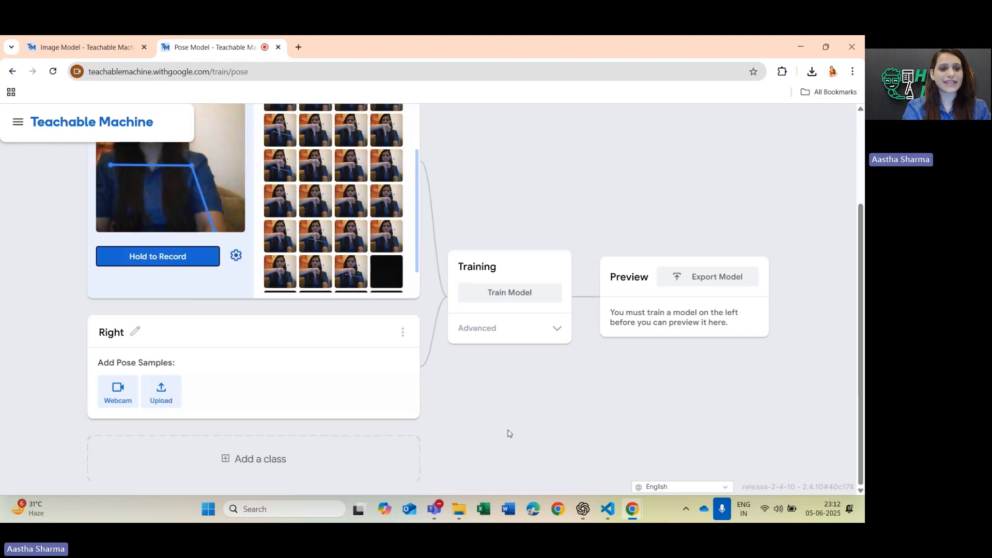
{"action": "left_click", "coordinate": [119, 393]}
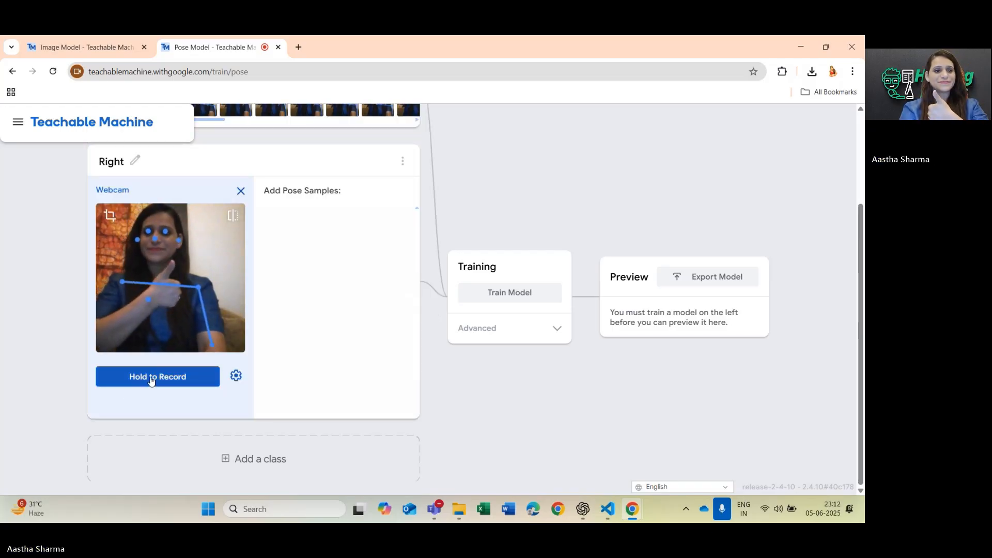
{"action": "left_click", "coordinate": [151, 381]}
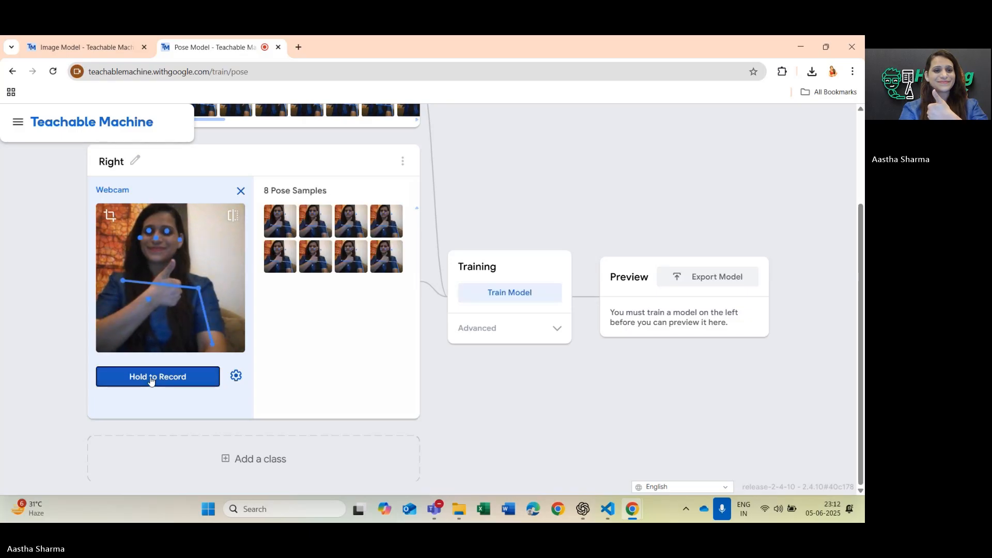
{"action": "left_click", "coordinate": [151, 381]}
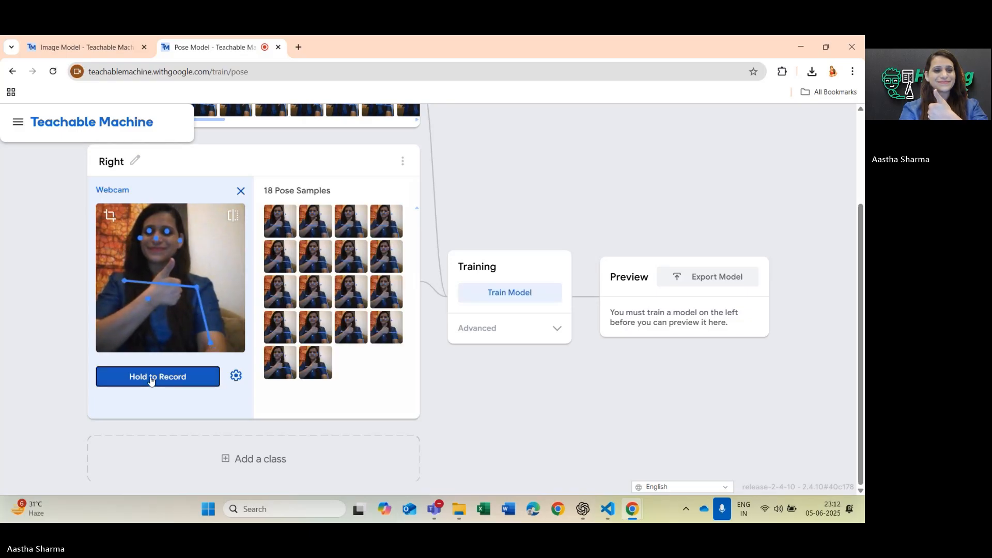
Train the pose model on both classes and switch off the live webcam input in the preview.
{"action": "left_click", "coordinate": [495, 297]}
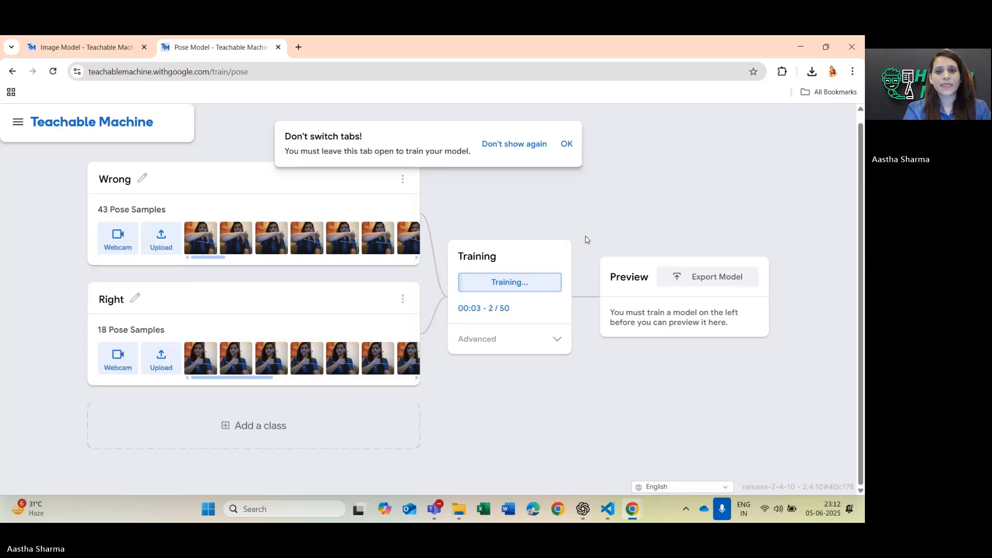
{"action": "left_click", "coordinate": [567, 143]}
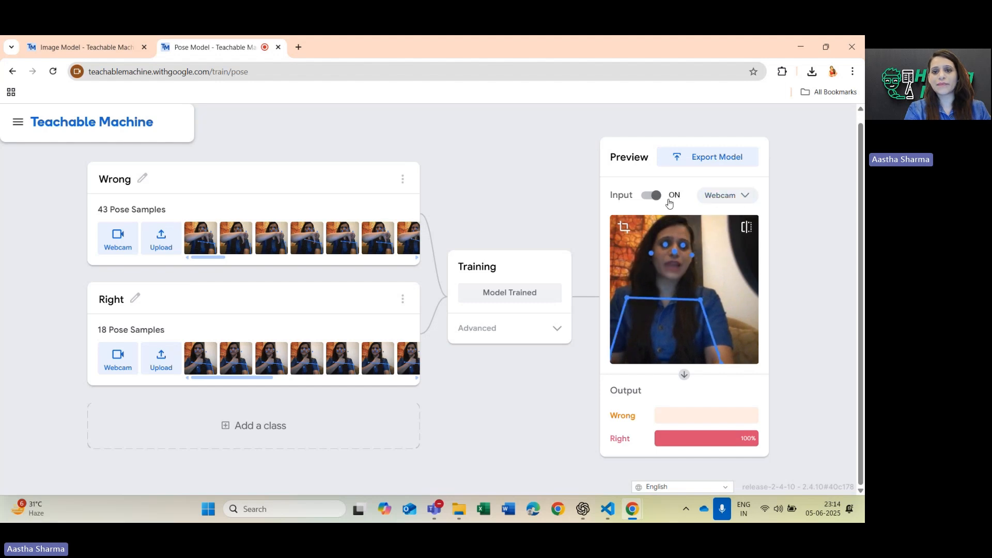
{"action": "left_click", "coordinate": [647, 196]}
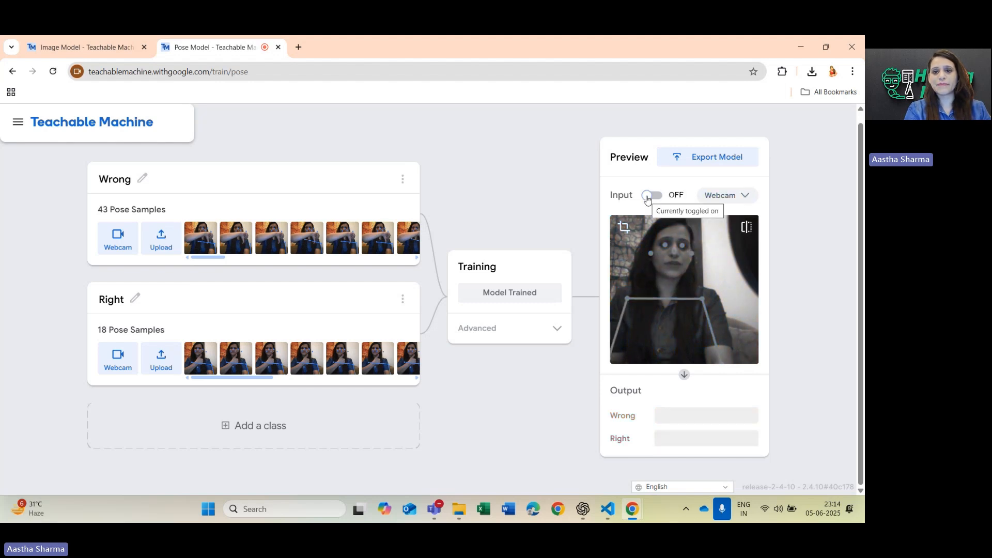
Record close-up thumbs-up webcam samples in the Wrong class.
{"action": "left_click", "coordinate": [124, 250]}
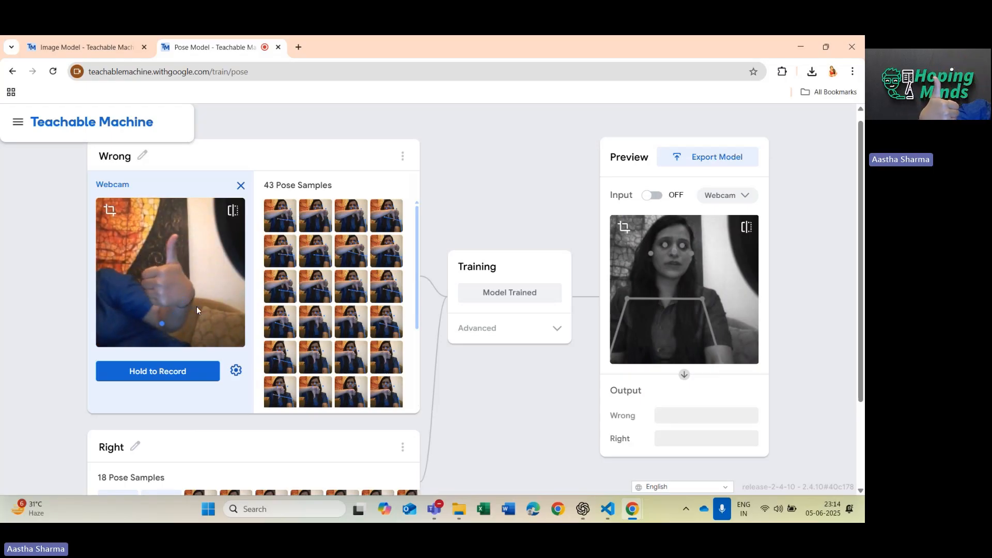
{"action": "left_click", "coordinate": [152, 379]}
{"action": "left_click_drag", "start_coordinate": [152, 380], "coordinate": [152, 380]}
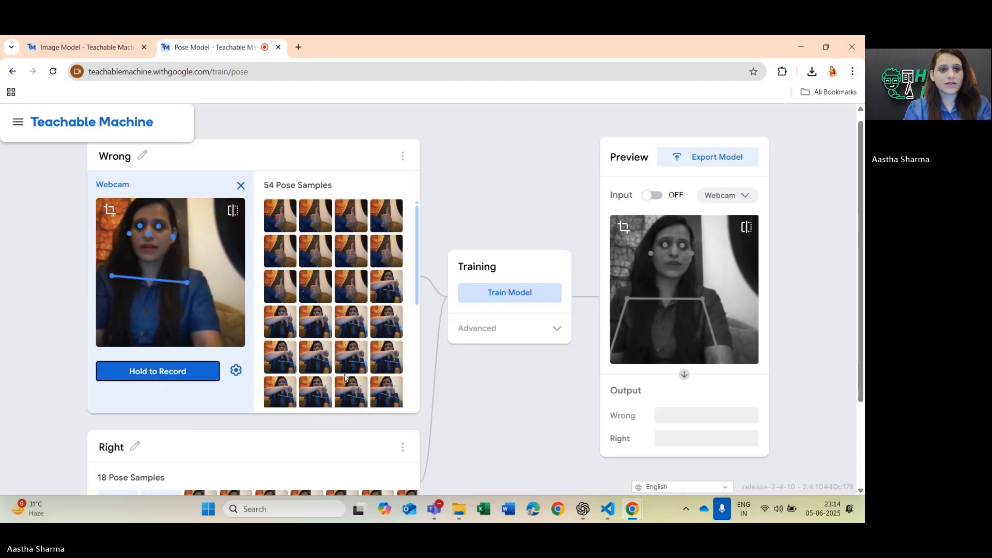
Delete the newly recorded thumbs-up samples one by one from the Wrong class.
{"action": "mouse_move", "coordinate": [293, 209]}
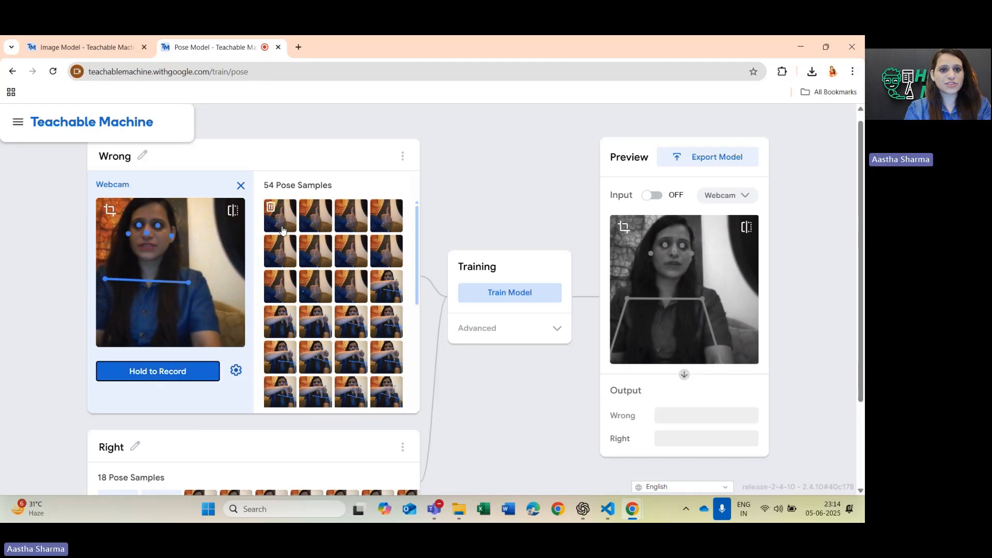
{"action": "left_click", "coordinate": [273, 215]}
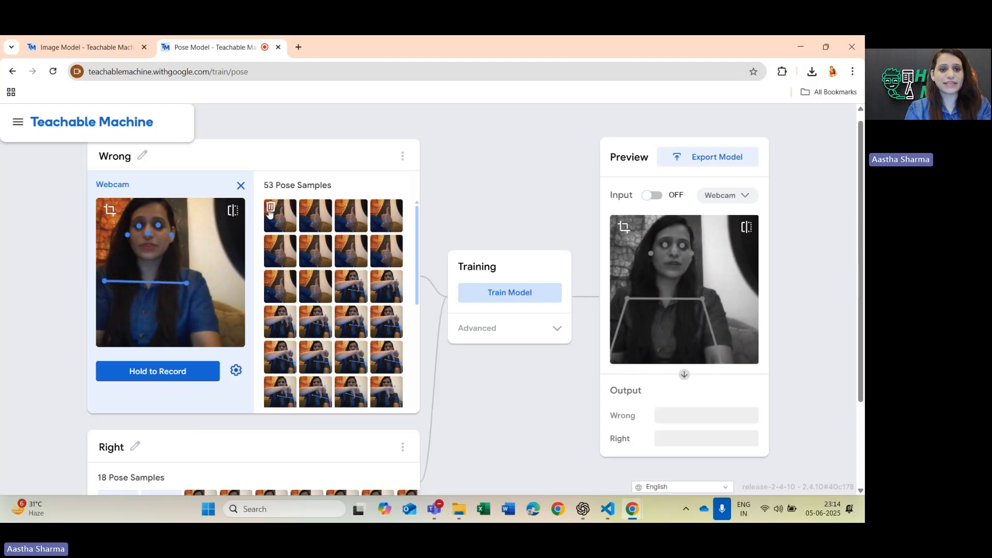
{"action": "left_click", "coordinate": [271, 212]}
{"action": "left_click", "coordinate": [271, 212]}
{"action": "left_click", "coordinate": [271, 212]}
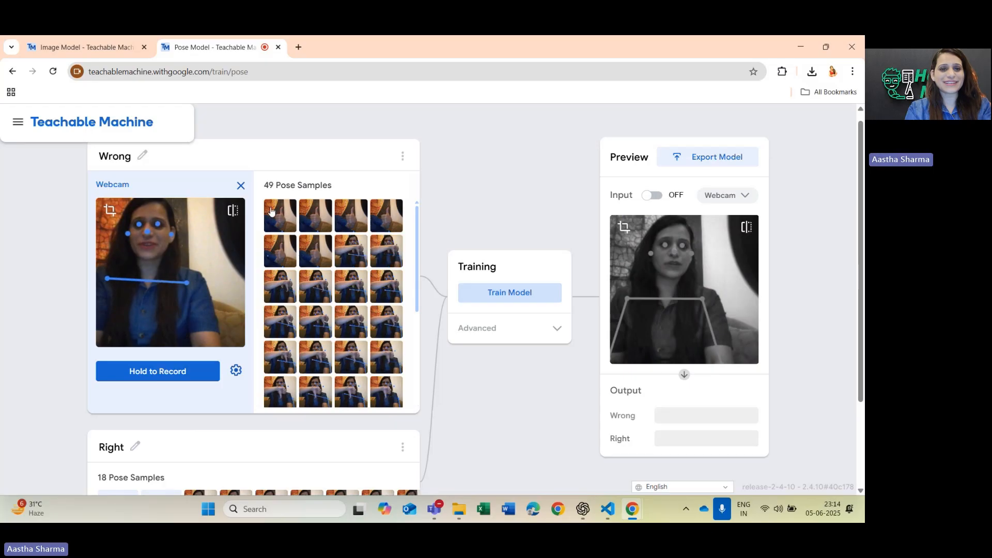
{"action": "left_click", "coordinate": [270, 209]}
{"action": "left_click", "coordinate": [271, 209]}
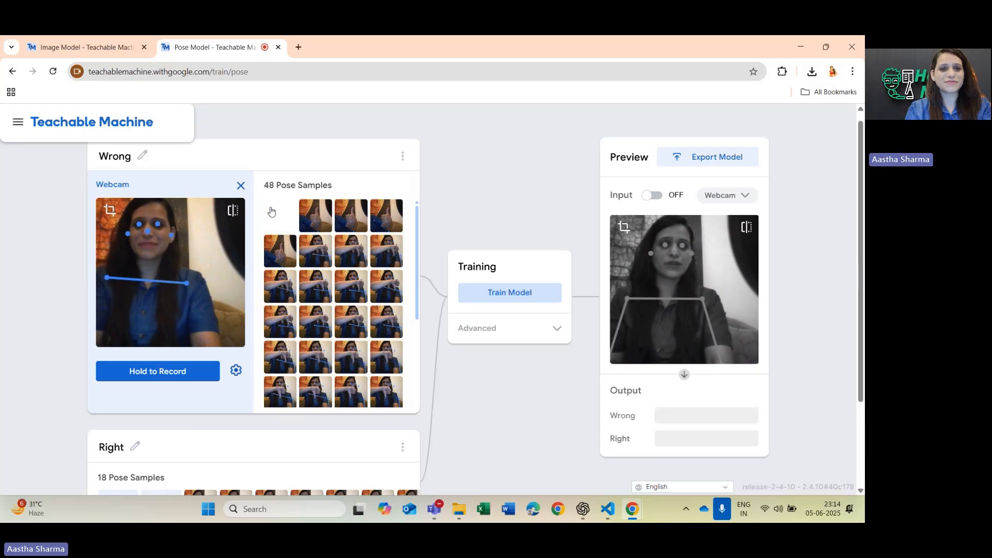
{"action": "left_click", "coordinate": [271, 211]}
{"action": "left_click", "coordinate": [271, 211]}
{"action": "left_click", "coordinate": [272, 210]}
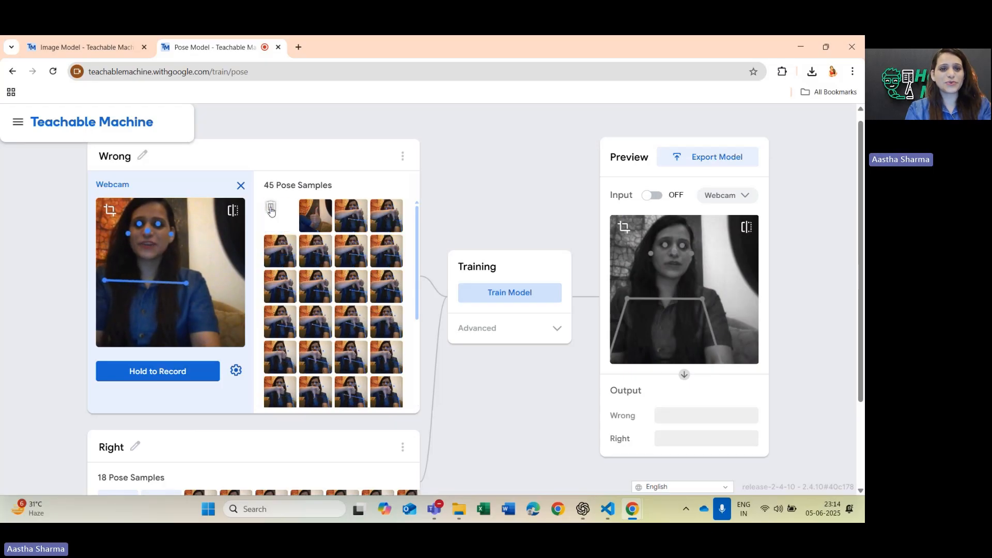
{"action": "left_click", "coordinate": [271, 209]}
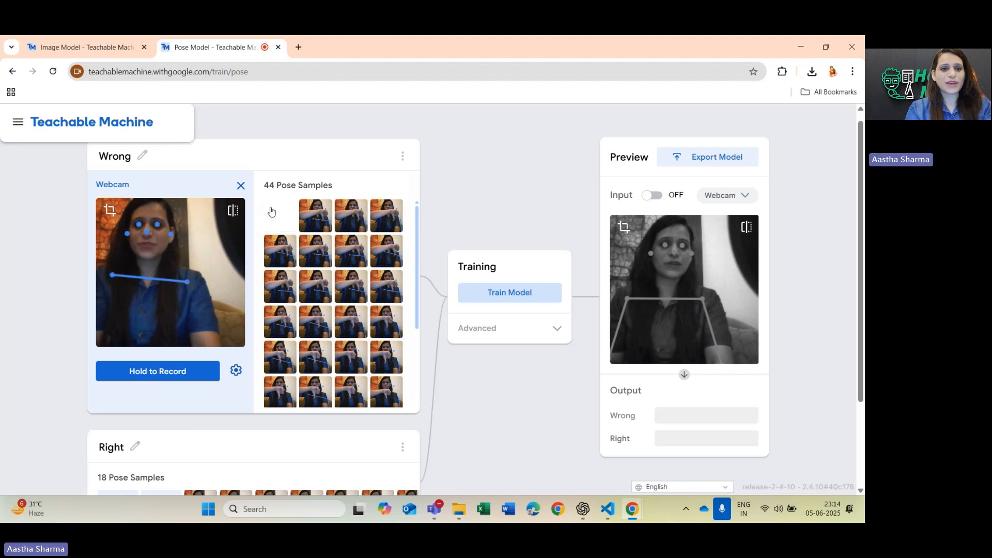
Record additional close-up thumbs-down webcam samples for the Wrong class, bringing it to about 60.
{"action": "left_click", "coordinate": [148, 381]}
{"action": "left_click_drag", "start_coordinate": [147, 380], "coordinate": [149, 381]}
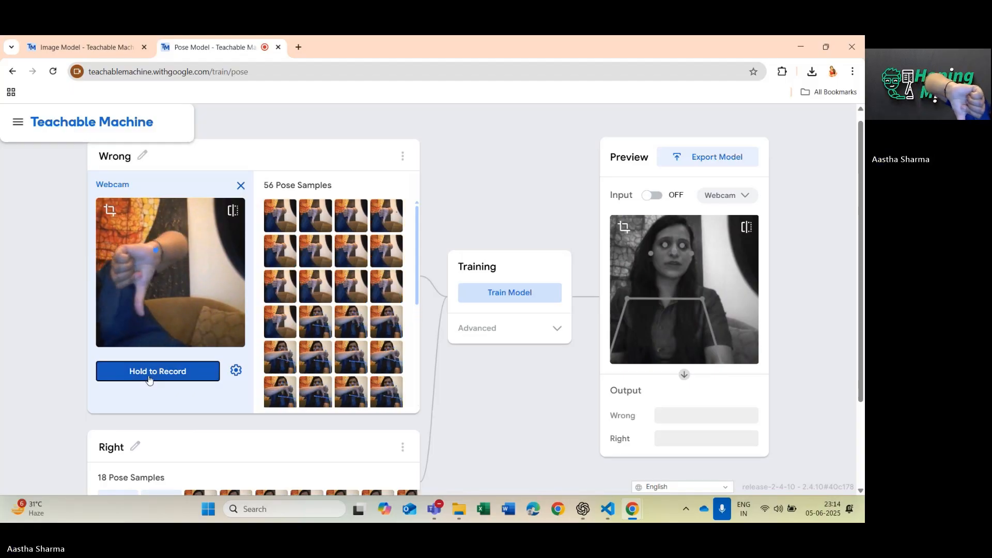
{"action": "left_click_drag", "start_coordinate": [149, 381], "coordinate": [149, 381]}
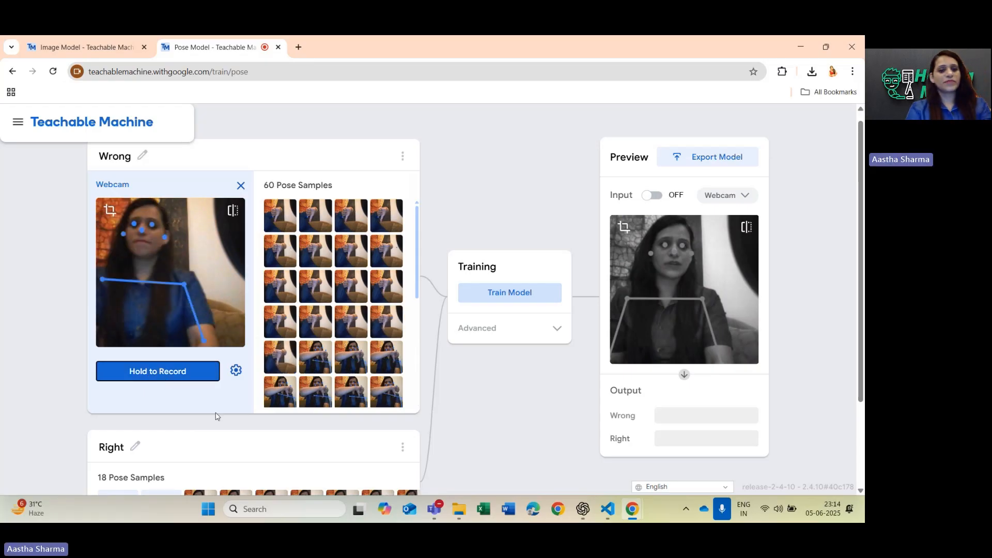
Record additional close-up thumbs-up webcam samples for the Right class, bringing it to about 31.
{"action": "scroll", "coordinate": [212, 413], "scroll_direction": "down", "scroll_amount": 2}
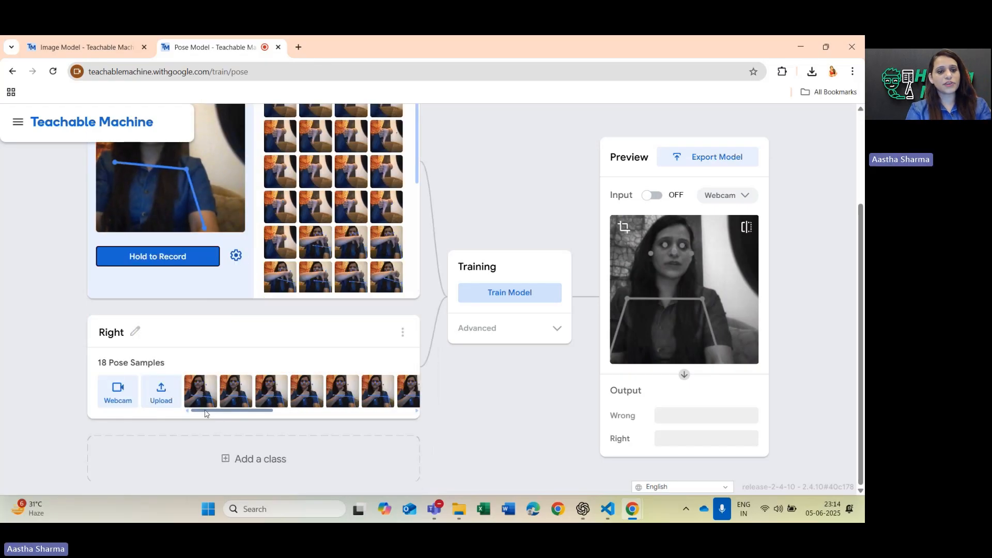
{"action": "left_click", "coordinate": [118, 392]}
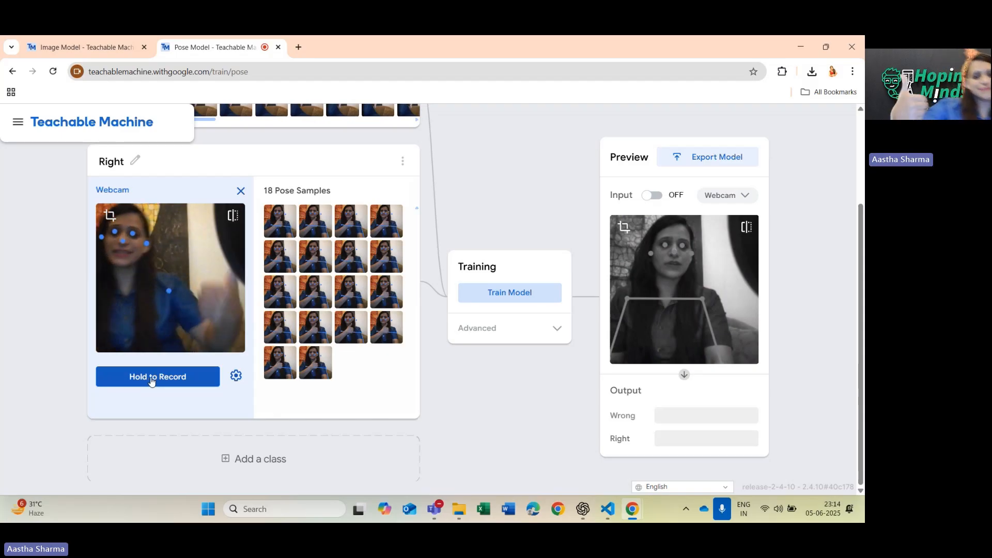
{"action": "left_click_drag", "start_coordinate": [151, 381], "coordinate": [152, 381]}
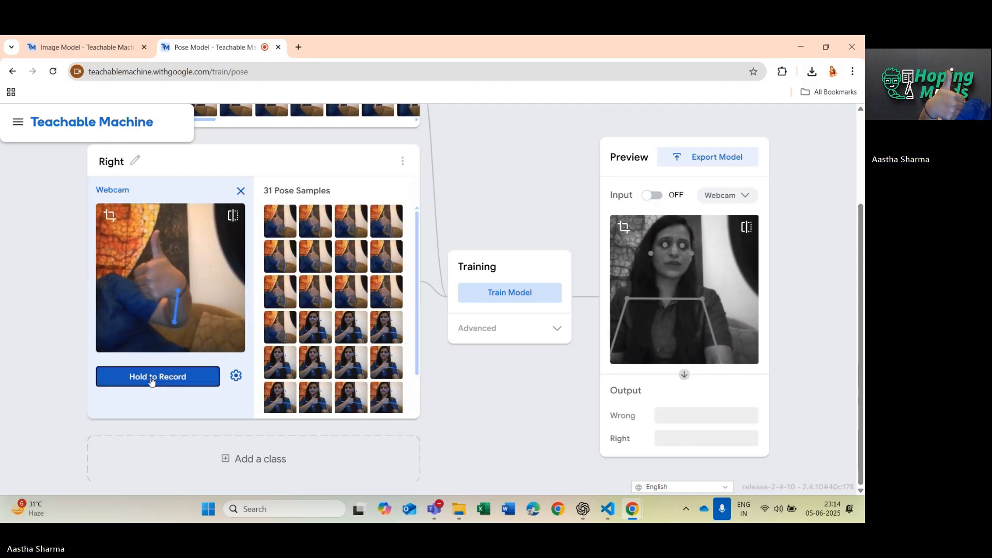
Retrain the pose model with the added samples and show the advanced training settings.
{"action": "left_click", "coordinate": [485, 291]}
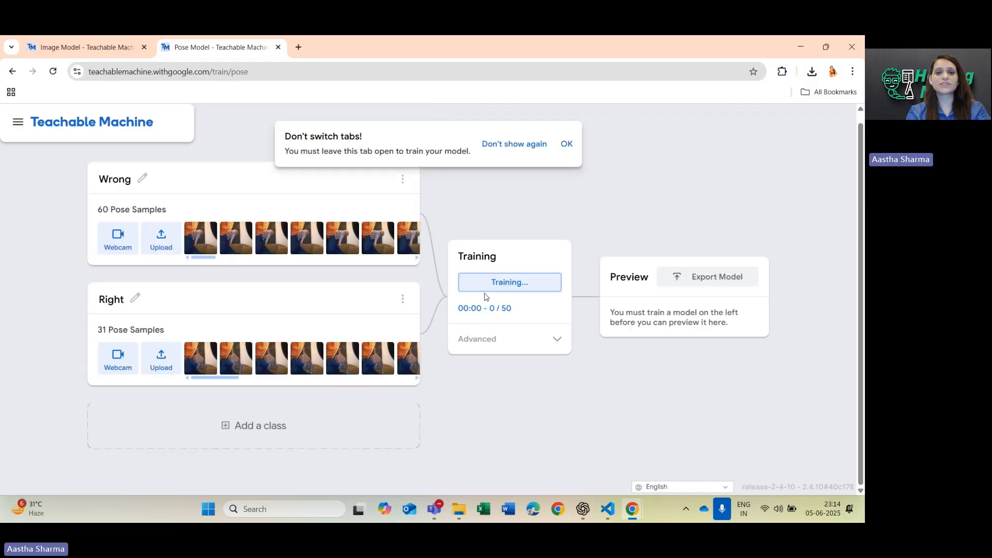
{"action": "left_click", "coordinate": [568, 147]}
{"action": "left_click", "coordinate": [556, 342]}
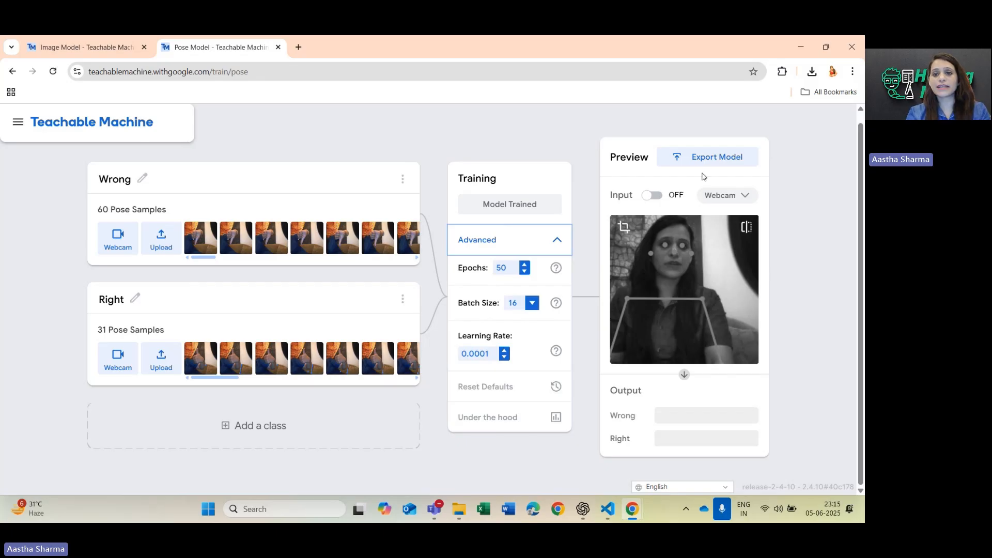
Turn on the preview input and test the retrained pose model with live webcam poses, viewing the available input sources.
{"action": "left_click", "coordinate": [656, 199]}
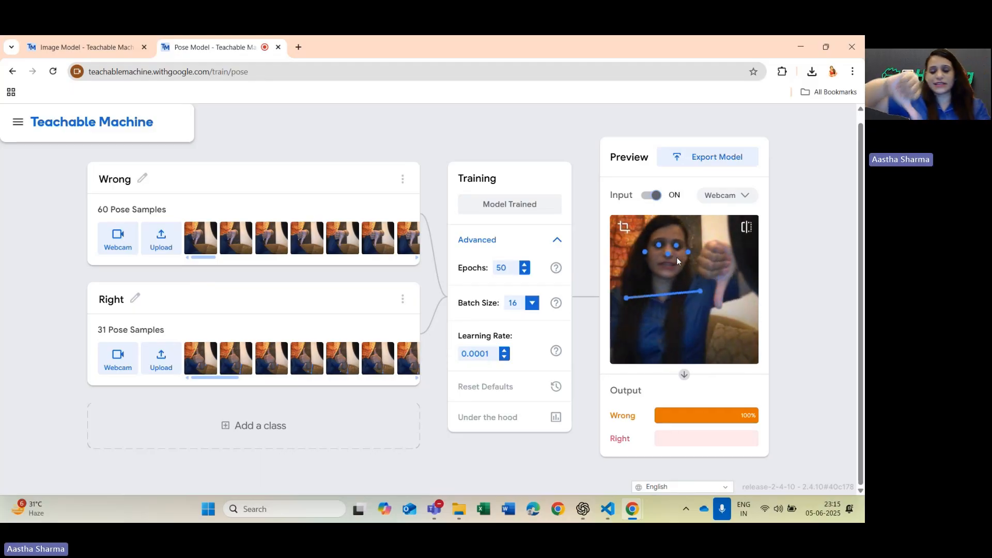
{"action": "left_click", "coordinate": [743, 195]}
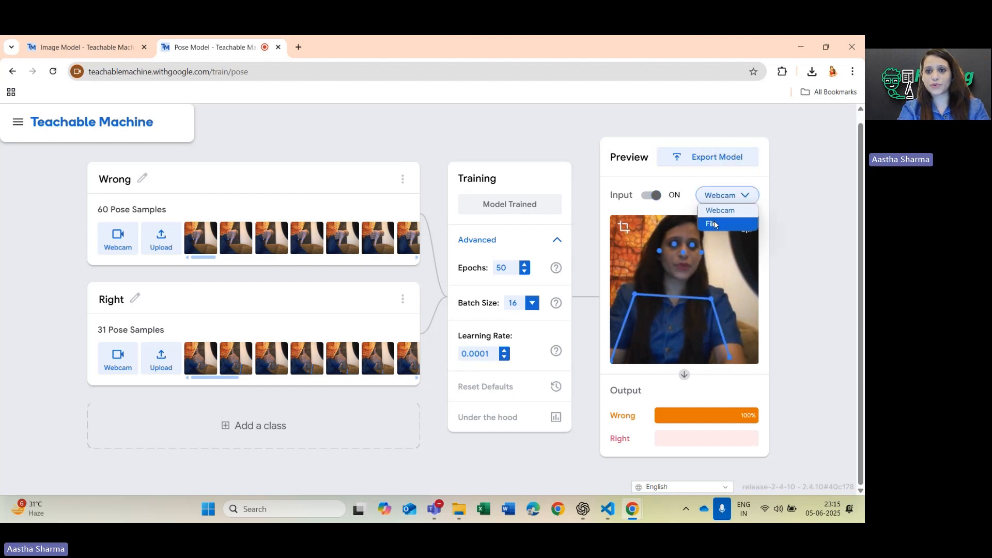
{"action": "left_click", "coordinate": [752, 198]}
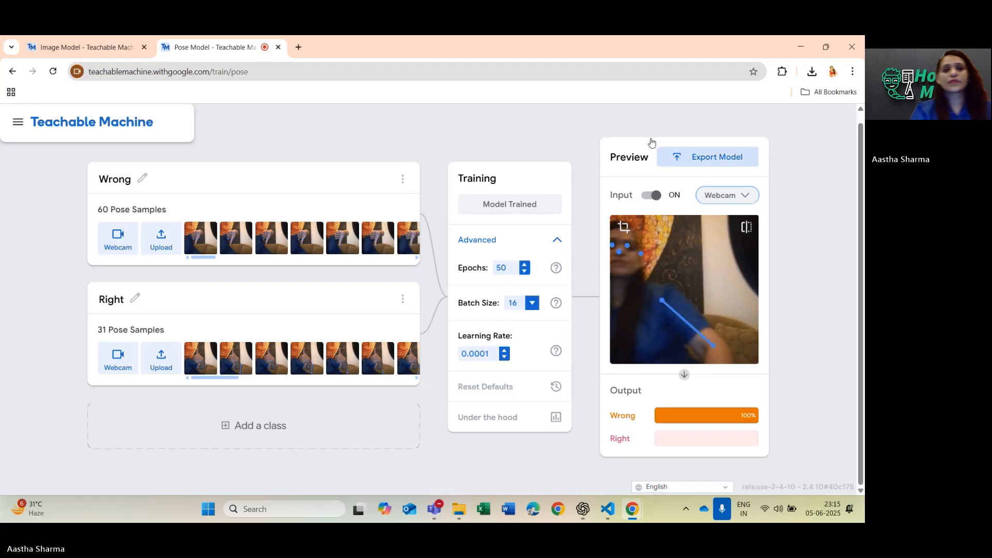
Reload the page to start a blank pose project, discarding the current one, and name its two classes wrong and Right.
{"action": "left_click", "coordinate": [53, 72]}
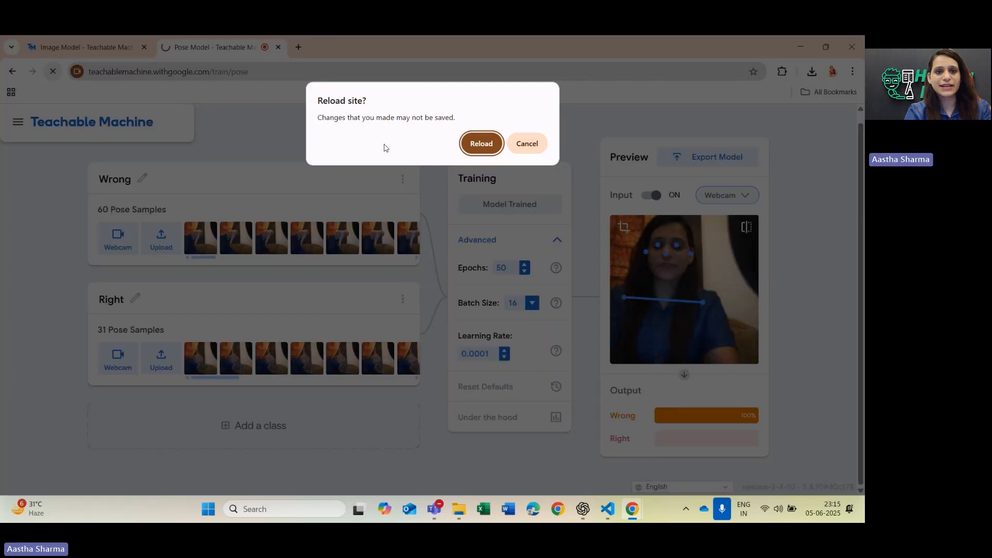
{"action": "left_click", "coordinate": [486, 147]}
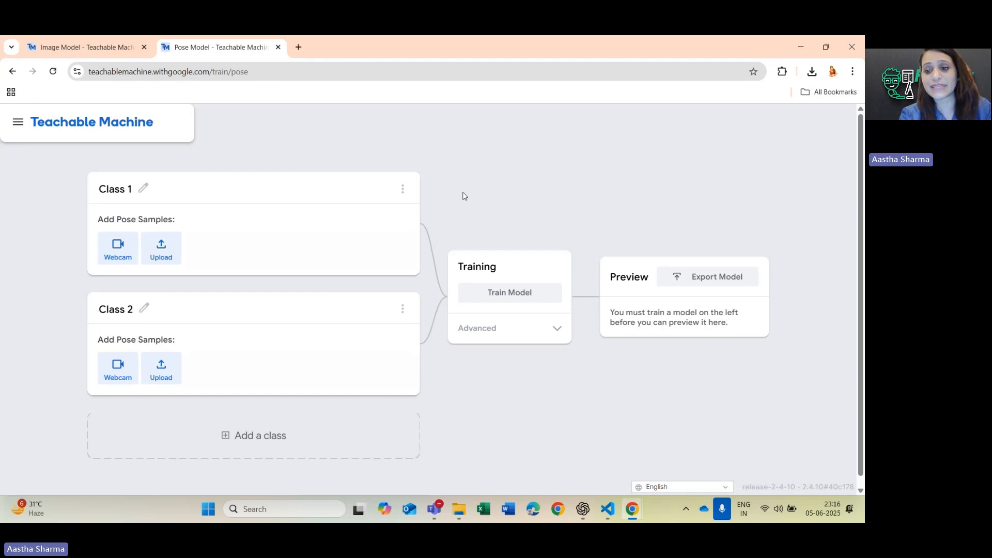
{"action": "left_click", "coordinate": [144, 191]}
{"action": "type", "text": "Wr"}
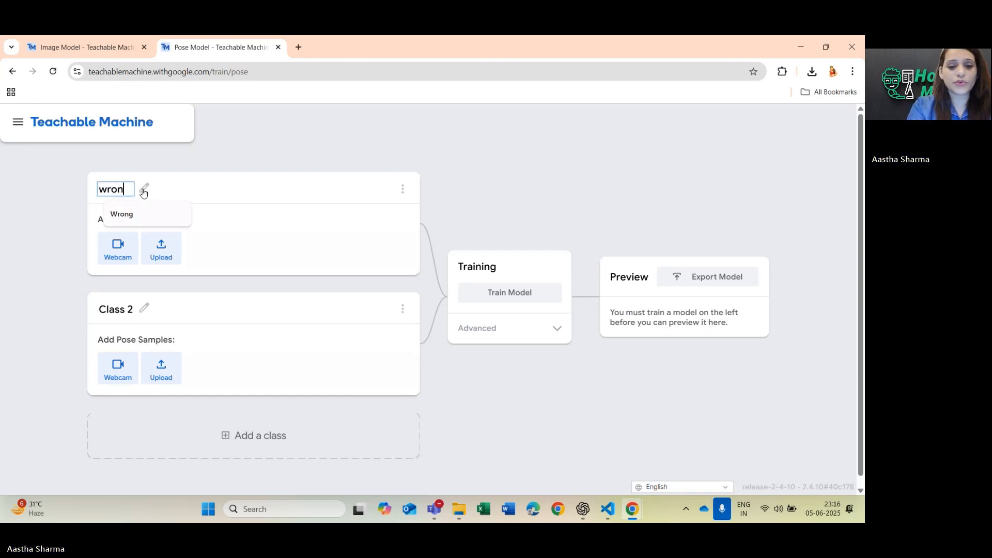
{"action": "type", "text": "ong"}
{"action": "left_click", "coordinate": [145, 309]}
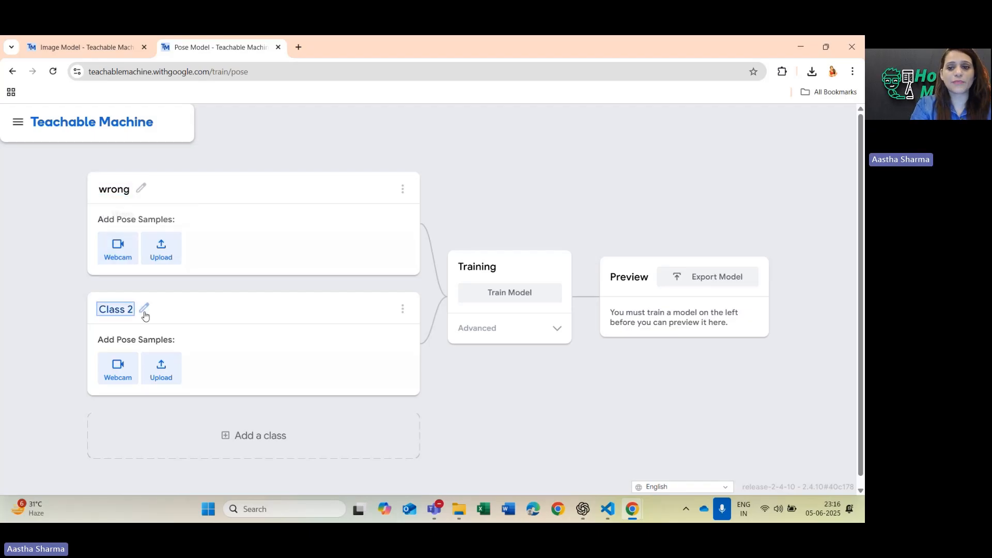
{"action": "key", "text": "Caps_Lock"}
{"action": "type", "text": "R"}
{"action": "key", "text": "Caps_Lock"}
{"action": "type", "text": "ight"}
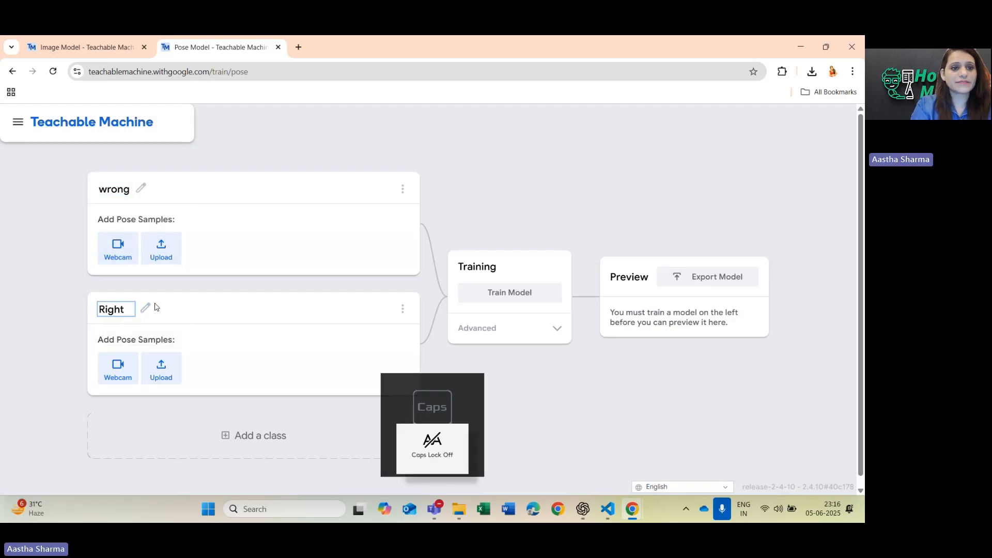
Record about 23 thumbs-down webcam pose samples for the wrong class, varying the position in front of the camera.
{"action": "left_click", "coordinate": [104, 255]}
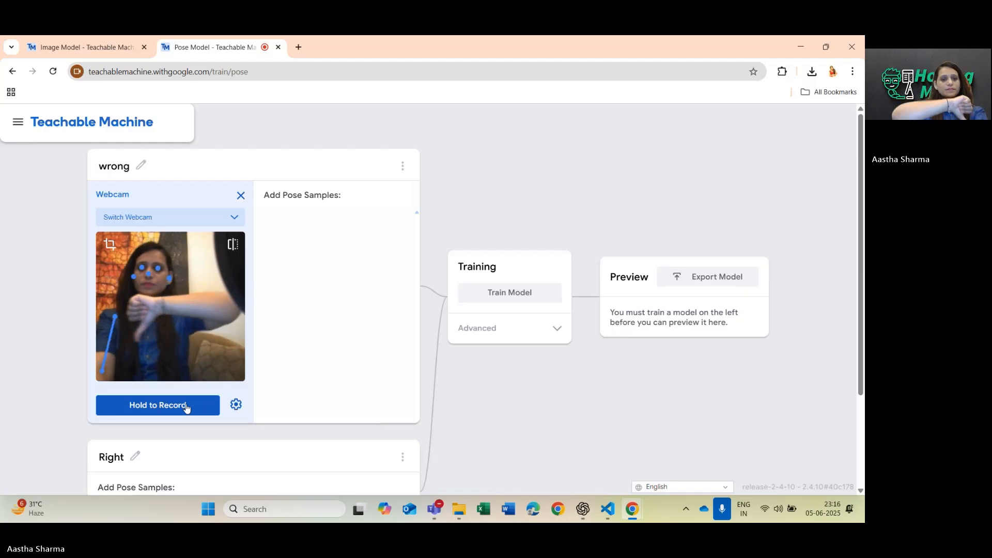
{"action": "left_click_drag", "start_coordinate": [187, 408], "coordinate": [187, 409]}
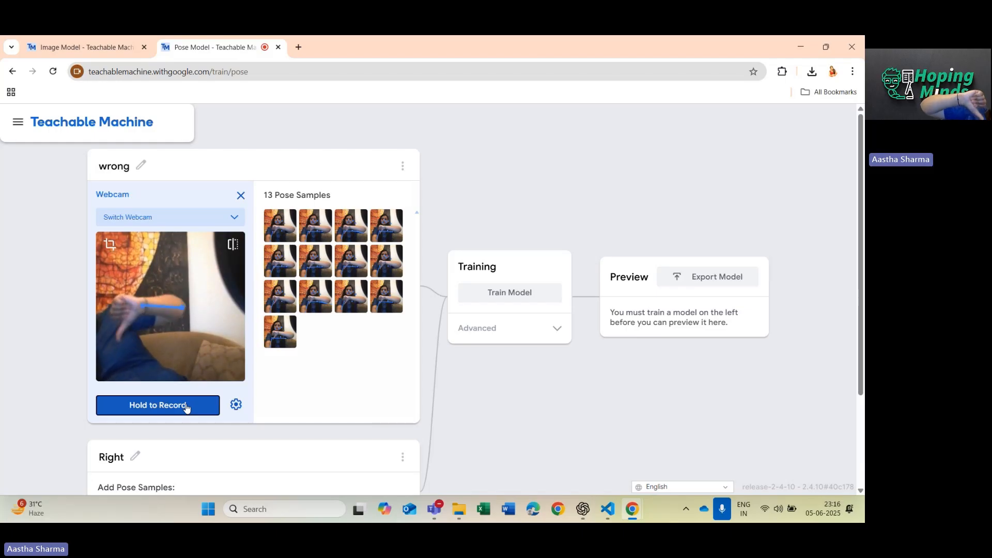
{"action": "left_click_drag", "start_coordinate": [187, 408], "coordinate": [187, 409]}
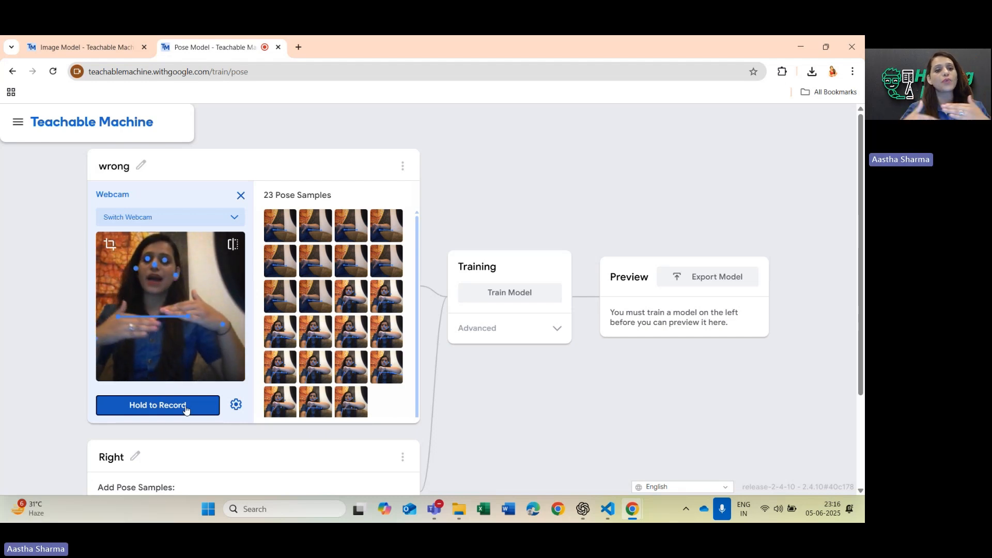
Record about 31 thumbs-up webcam pose samples for the Right class, varying the position in front of the camera.
{"action": "scroll", "coordinate": [279, 406], "scroll_direction": "down", "scroll_amount": 1}
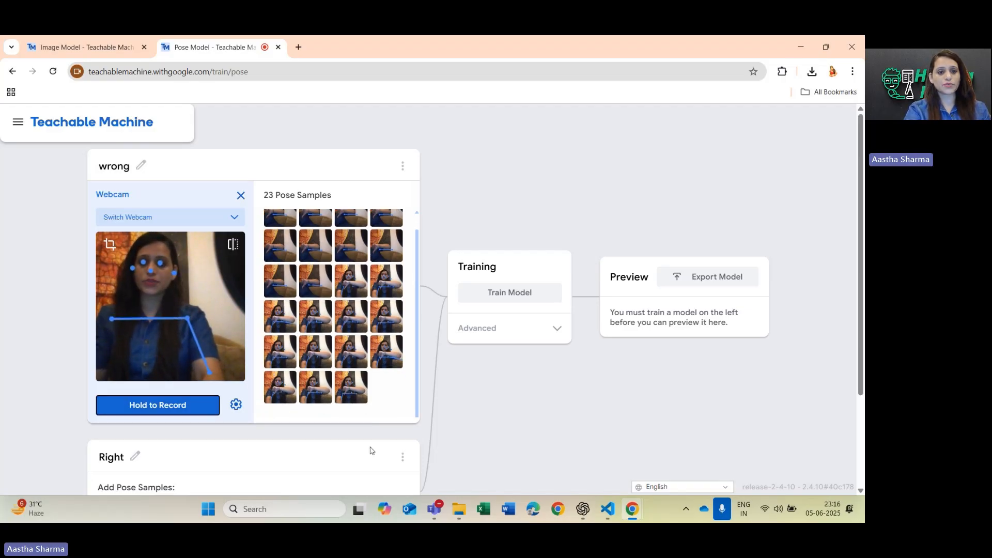
{"action": "scroll", "coordinate": [372, 452], "scroll_direction": "down", "scroll_amount": 2}
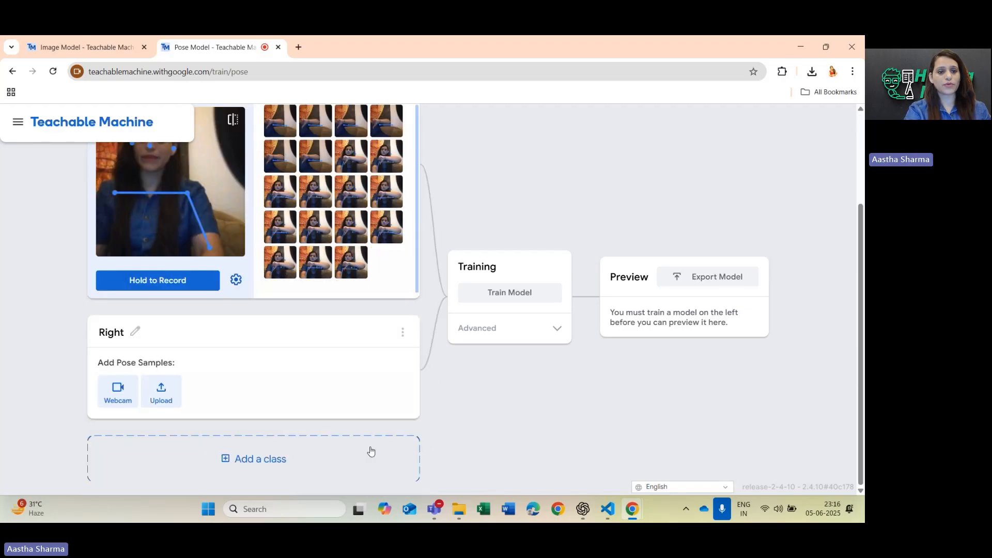
{"action": "left_click", "coordinate": [118, 393]}
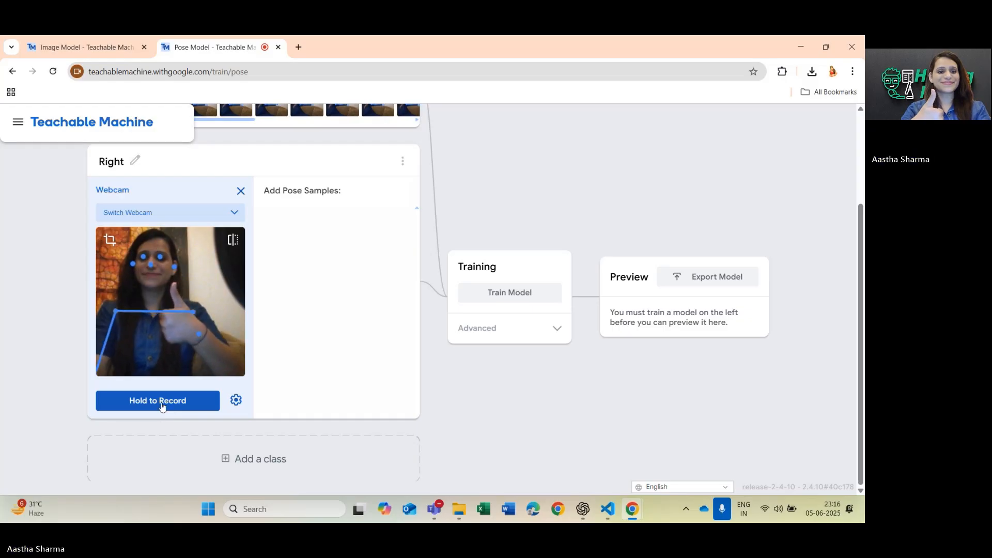
{"action": "left_click_drag", "start_coordinate": [162, 407], "coordinate": [162, 407]}
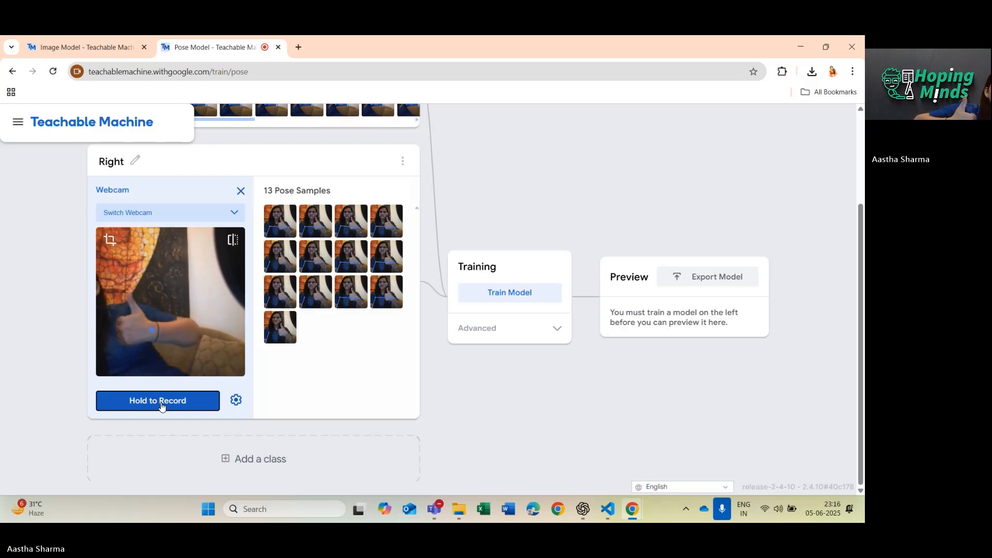
{"action": "left_click_drag", "start_coordinate": [162, 407], "coordinate": [162, 408]}
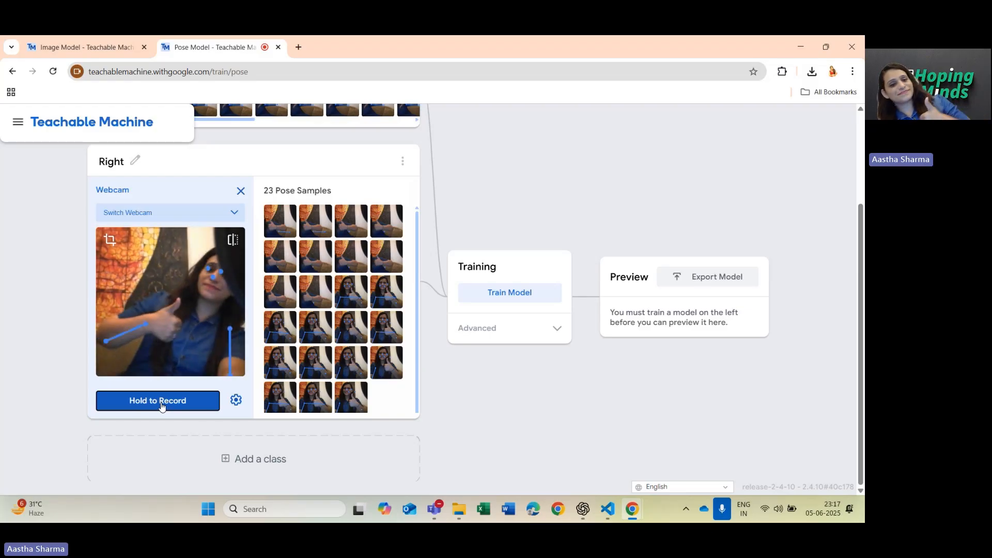
{"action": "left_click_drag", "start_coordinate": [148, 399], "coordinate": [148, 397]}
Train the pose model on the wrong and Right classes, dismissing the notice about keeping the tab open.
{"action": "left_click", "coordinate": [541, 293]}
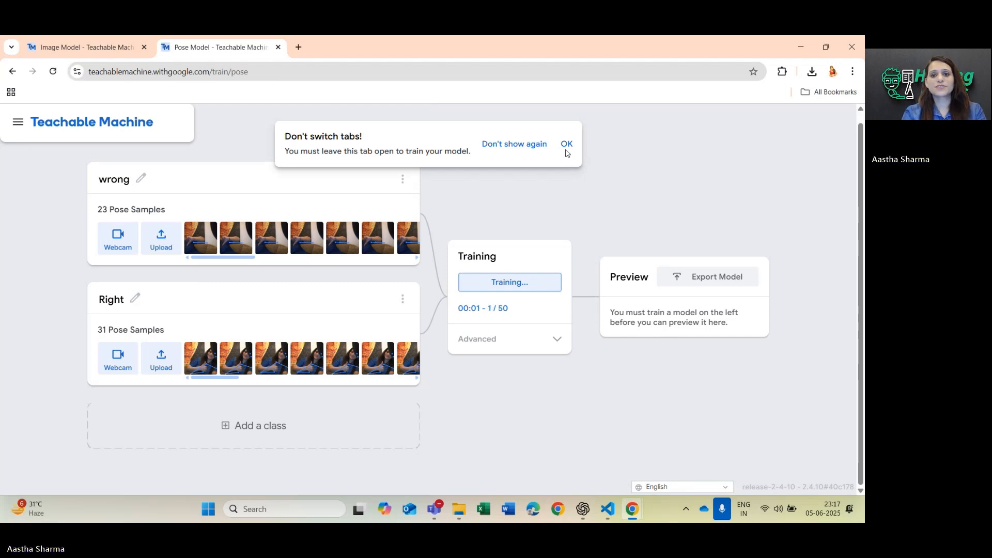
{"action": "left_click", "coordinate": [566, 144]}
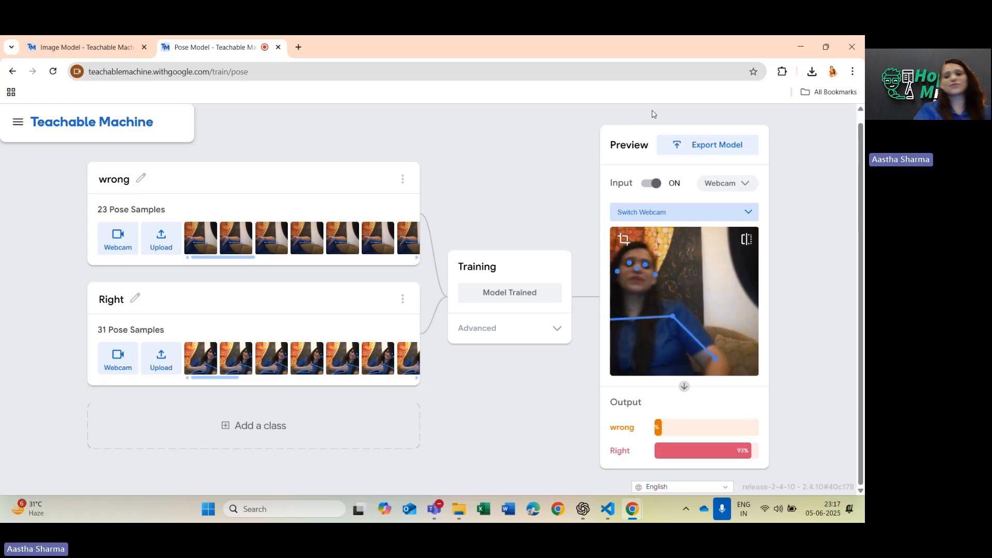
Upload the trained pose model to the cloud and copy its shareable link, closing the pose project without saving.
{"action": "left_click", "coordinate": [714, 145]}
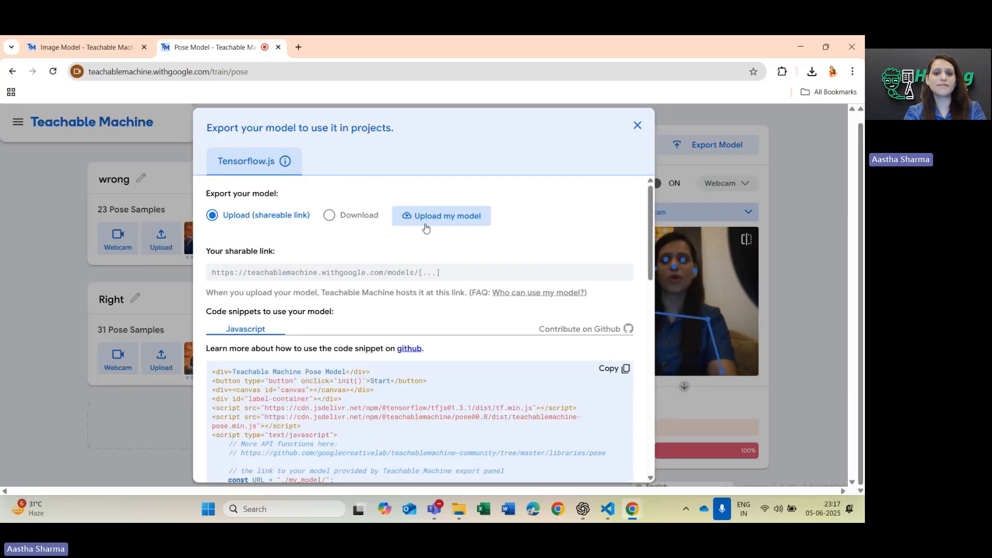
{"action": "left_click", "coordinate": [424, 220]}
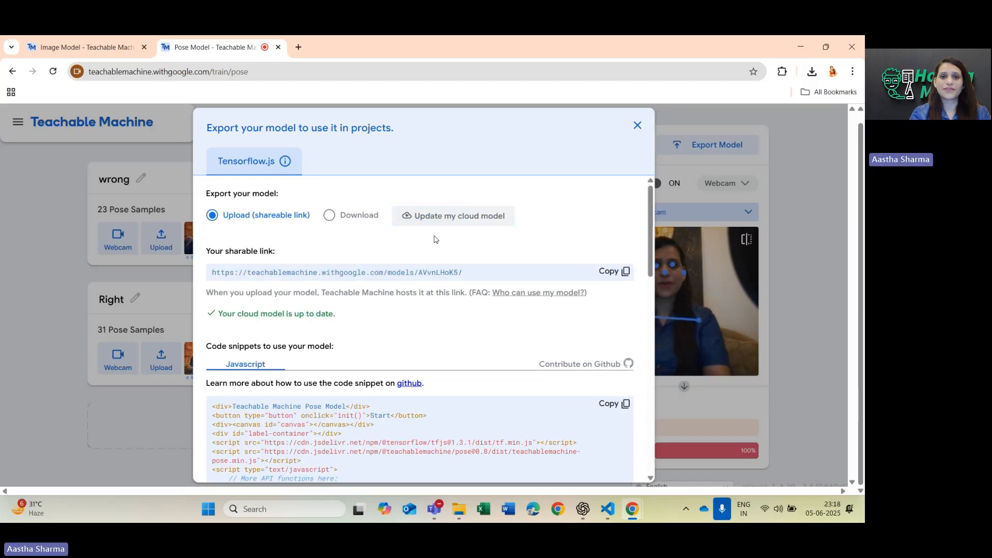
{"action": "left_click", "coordinate": [622, 278]}
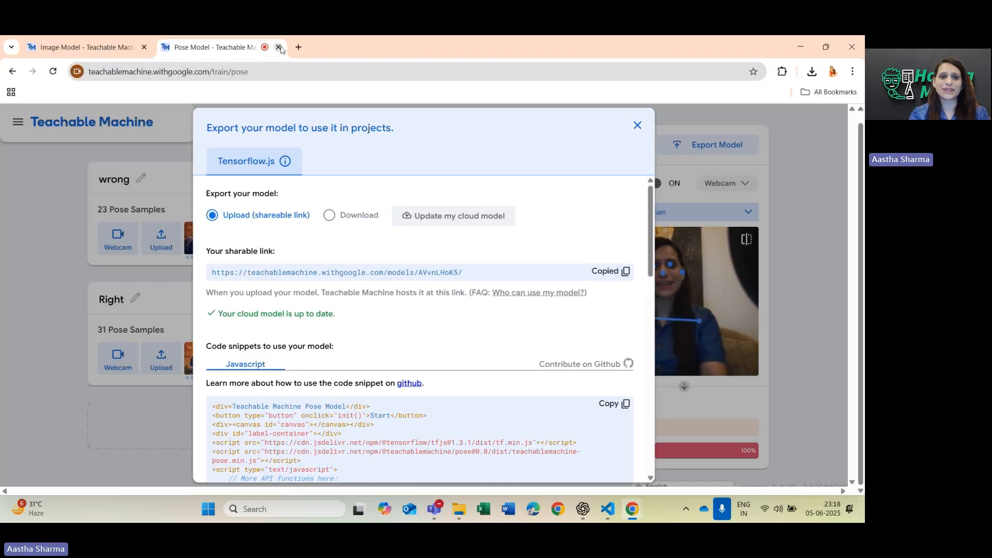
{"action": "left_click", "coordinate": [278, 47]}
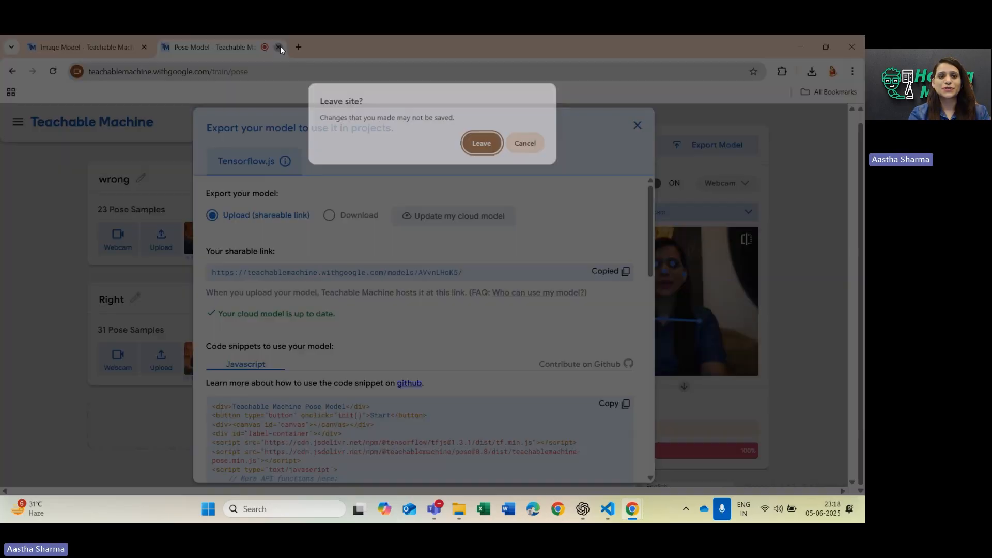
{"action": "left_click", "coordinate": [478, 144]}
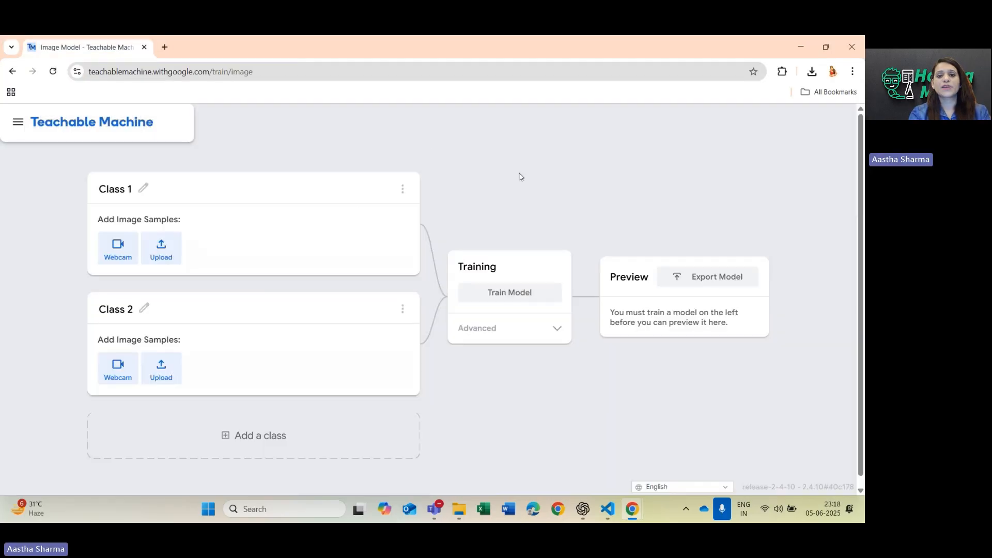